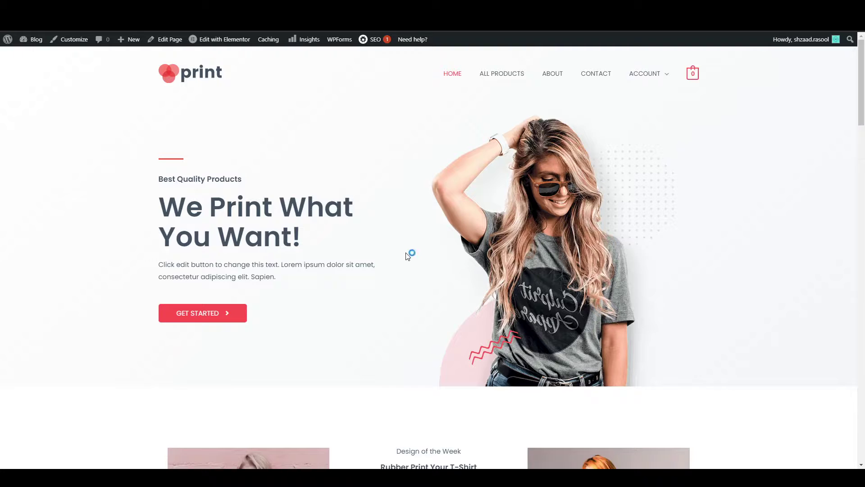
# Step: Look through the sample print store's home page down to the client testimonials and return to its beginning
pyautogui.scroll(-10, 408, 256)
pyautogui.scroll(-18, 406, 255)
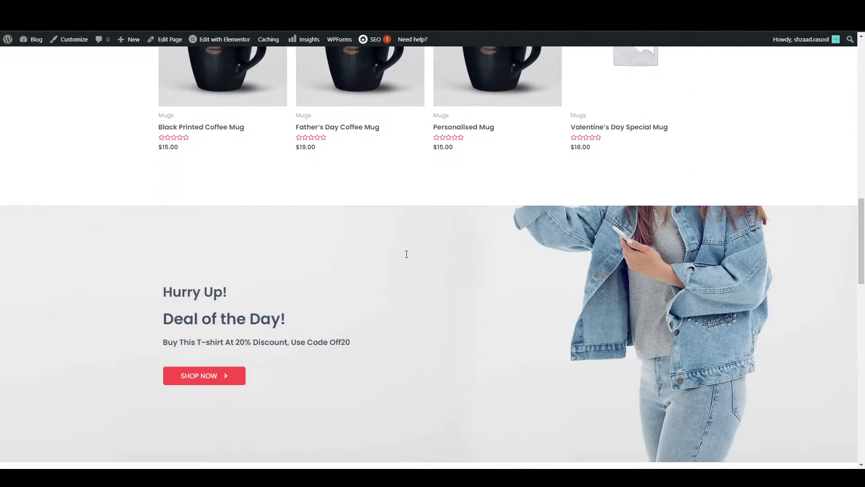
pyautogui.scroll(-3, 406, 259)
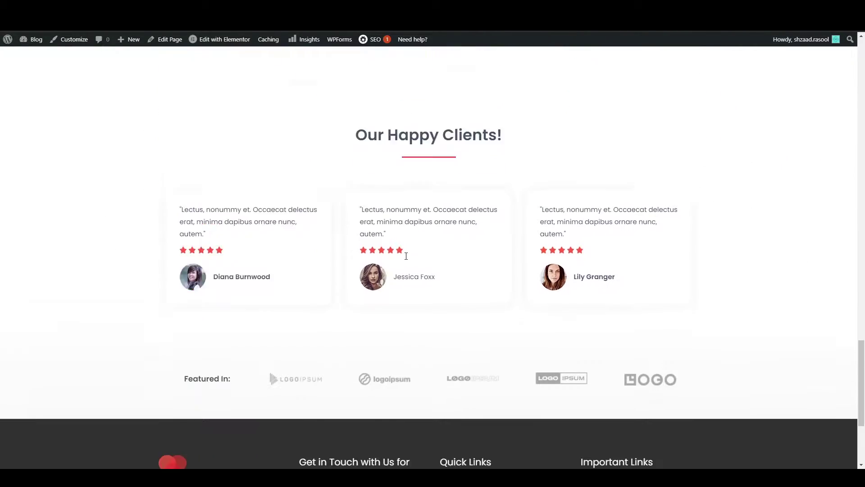
pyautogui.scroll(20, 406, 259)
pyautogui.scroll(10, 406, 258)
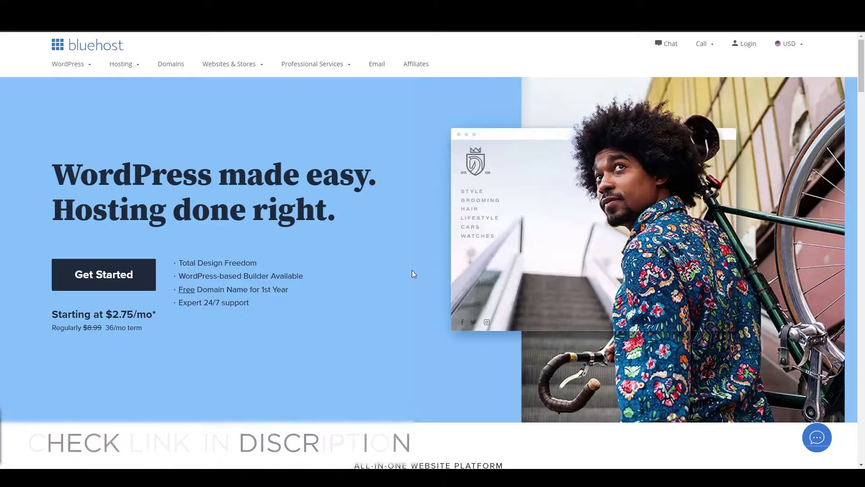
# Step: Start the Bluehost hosting sign-up and select the Basic plan at $2.75/mo
pyautogui.click(112, 283)
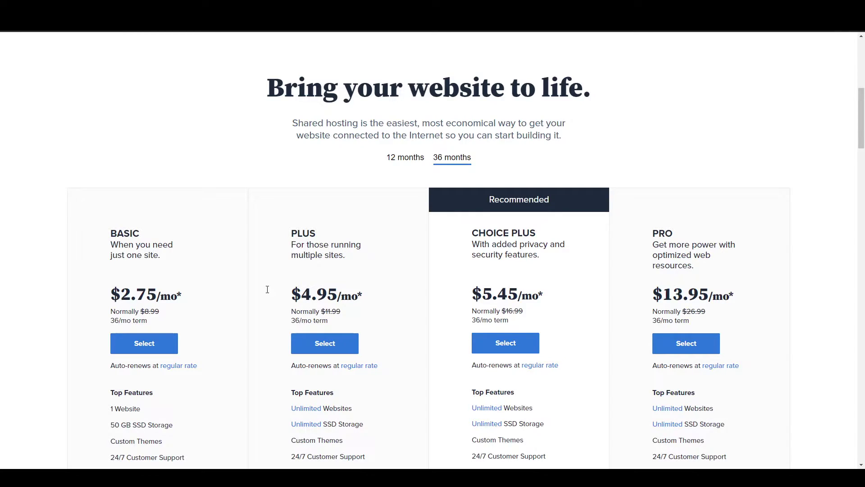
pyautogui.scroll(-2, 267, 289)
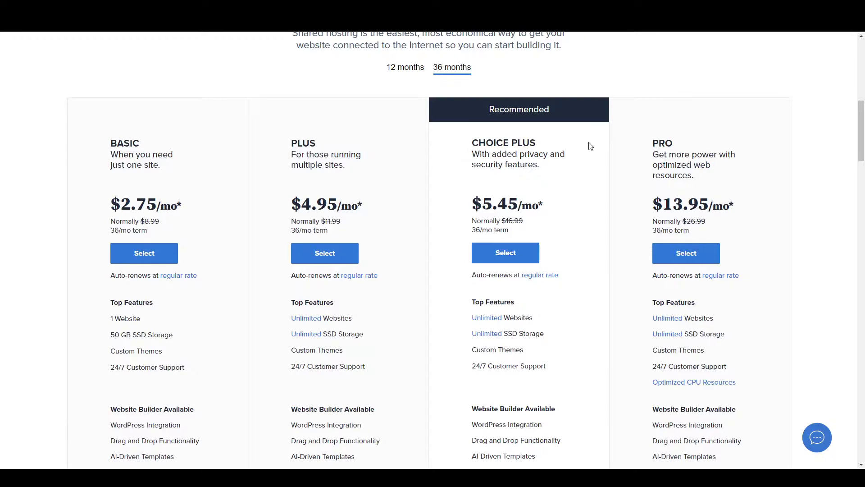
pyautogui.scroll(-1, 234, 194)
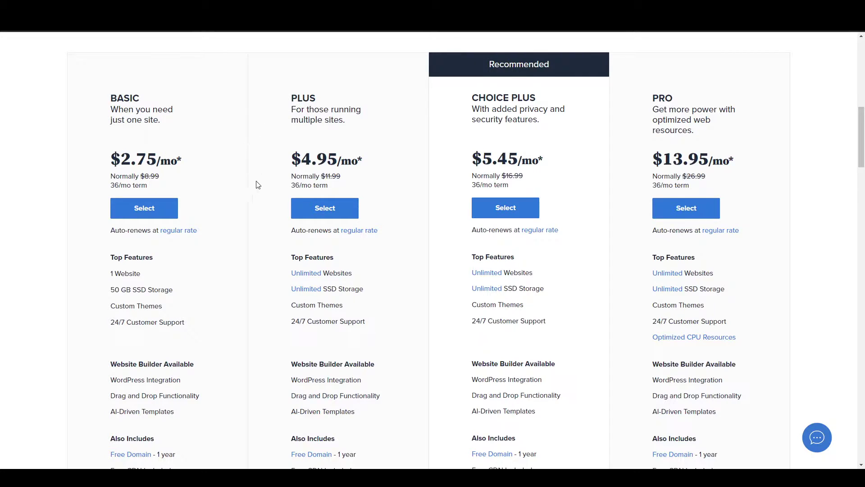
pyautogui.scroll(1, 215, 275)
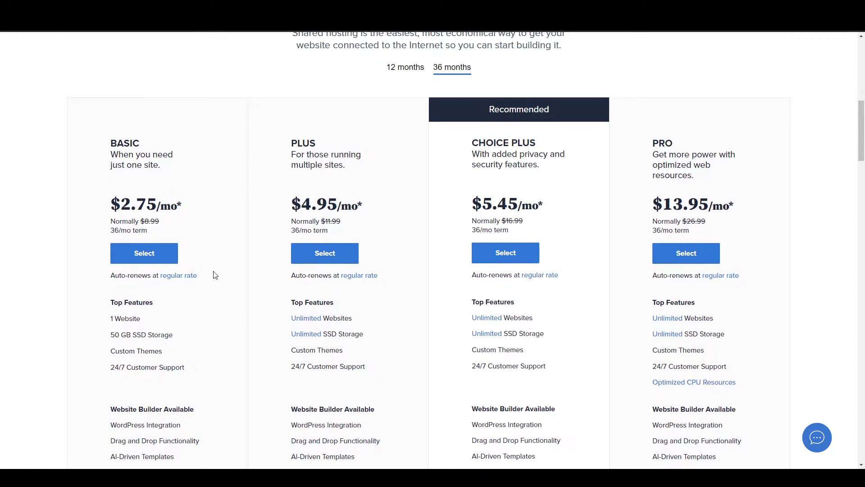
pyautogui.click(153, 261)
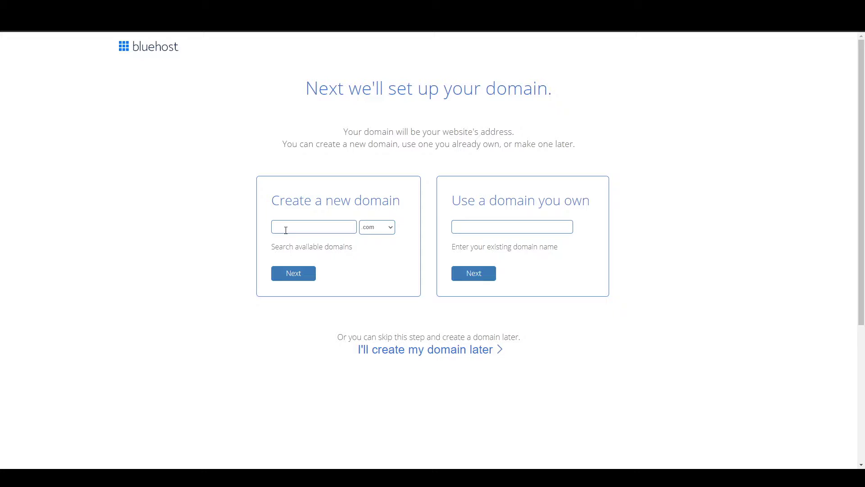
# Step: Search for howtowebsite with the .com extension as a new domain and review the alternative suggestions
pyautogui.write('howtowebsite')
pyautogui.click(298, 275)
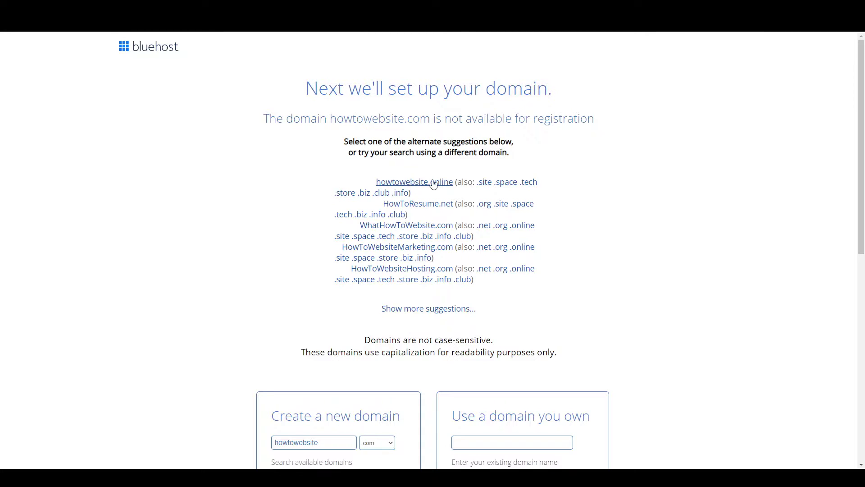
pyautogui.scroll(-5, 431, 211)
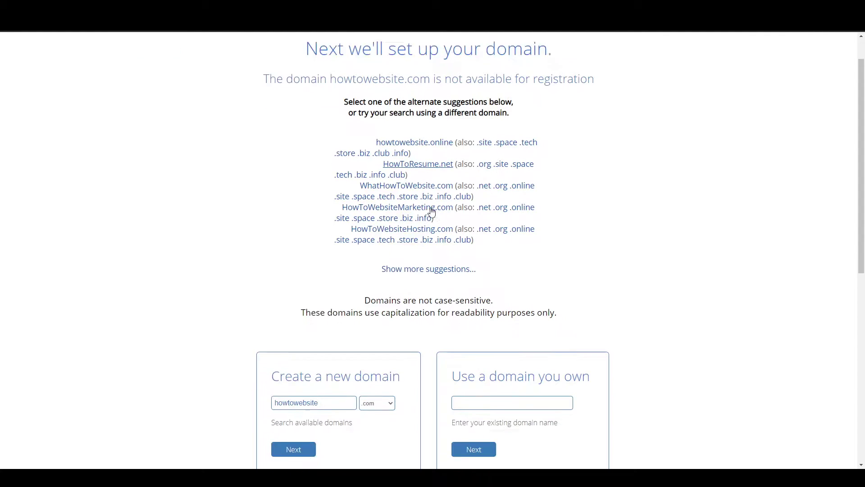
pyautogui.click(335, 213)
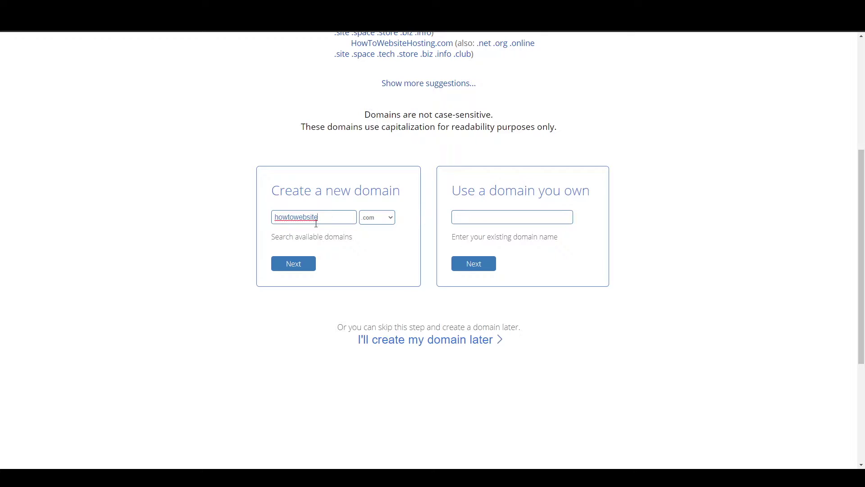
pyautogui.moveTo(318, 217); pyautogui.dragTo(251, 223)
pyautogui.click(332, 217)
pyautogui.moveTo(324, 219)
pyautogui.mouseDown()
pyautogui.moveTo(249, 226)
pyautogui.moveTo(320, 220)
pyautogui.mouseUp()
pyautogui.write('dfktgj')
pyautogui.moveTo(341, 221); pyautogui.dragTo(317, 221)
pyautogui.press('BackSpace')
pyautogui.press('Return')
# Step: Choose the suggested domain howtowebsite.online for the new website
pyautogui.scroll(4, 230, 187)
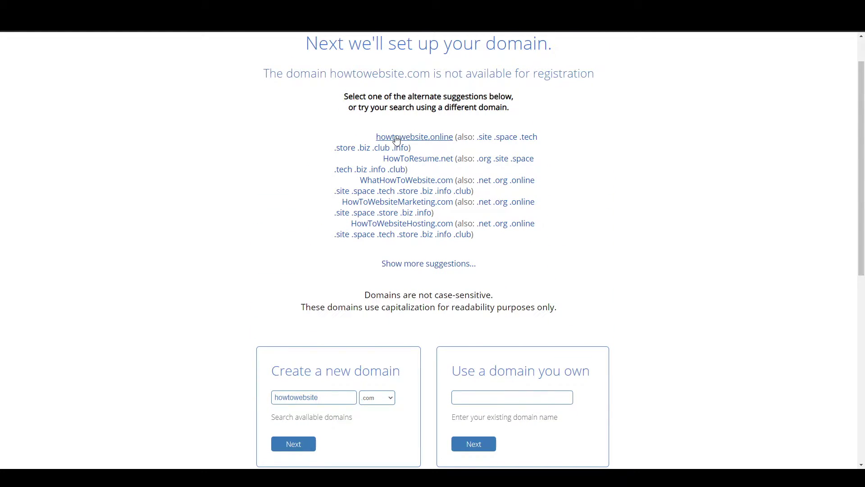
pyautogui.click(397, 141)
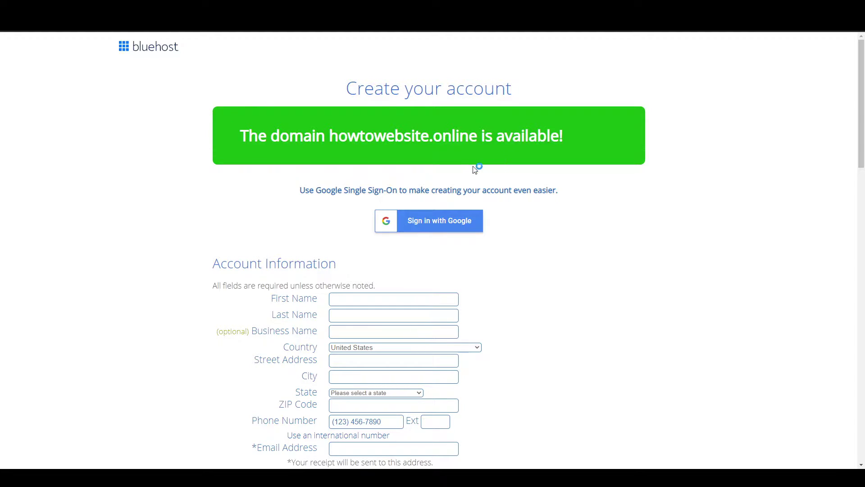
# Step: Set the account plan in the package information to the Basic 12 Month Price at $4.95/mo
pyautogui.scroll(-3, 399, 185)
pyautogui.scroll(3, 392, 179)
pyautogui.scroll(-3, 339, 223)
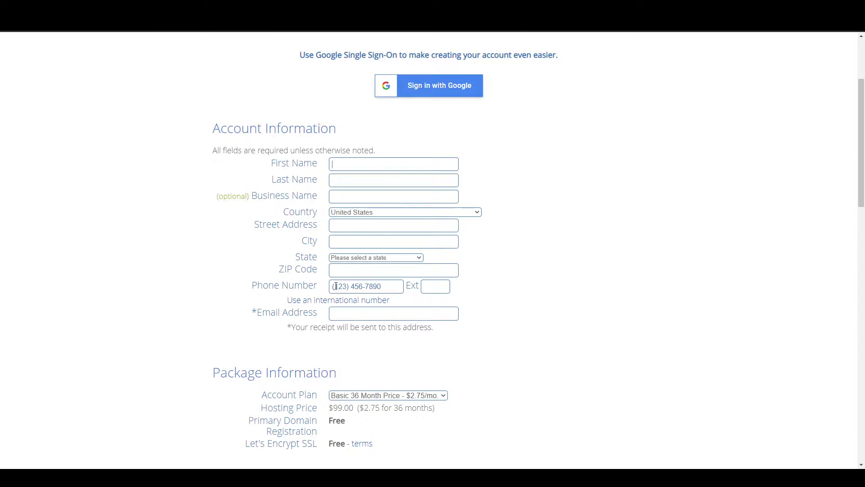
pyautogui.scroll(-4, 323, 311)
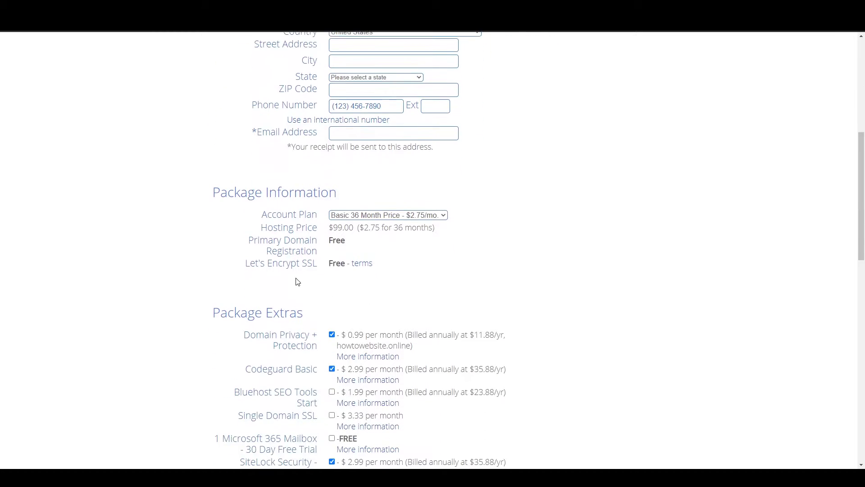
pyautogui.moveTo(211, 191); pyautogui.dragTo(353, 197)
pyautogui.click(394, 194)
pyautogui.click(372, 230)
# Step: Remove Codeguard Basic, SiteLock Security - Essential and Domain Privacy + Protection from the package extras, confirming that domain privacy is turned off
pyautogui.scroll(-3, 410, 256)
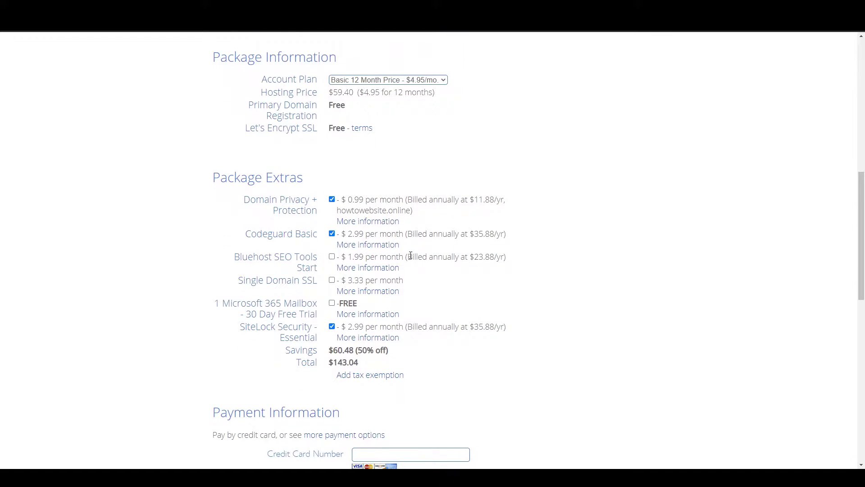
pyautogui.moveTo(217, 178); pyautogui.dragTo(315, 182)
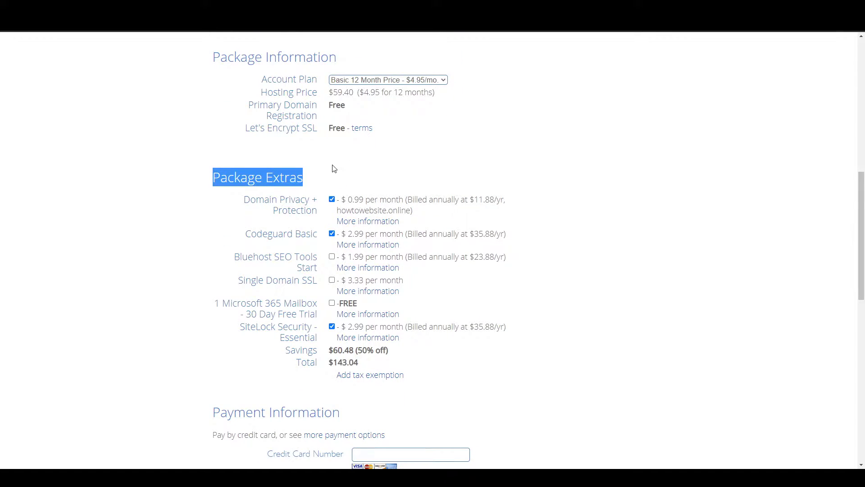
pyautogui.click(332, 234)
pyautogui.click(332, 327)
pyautogui.click(191, 240)
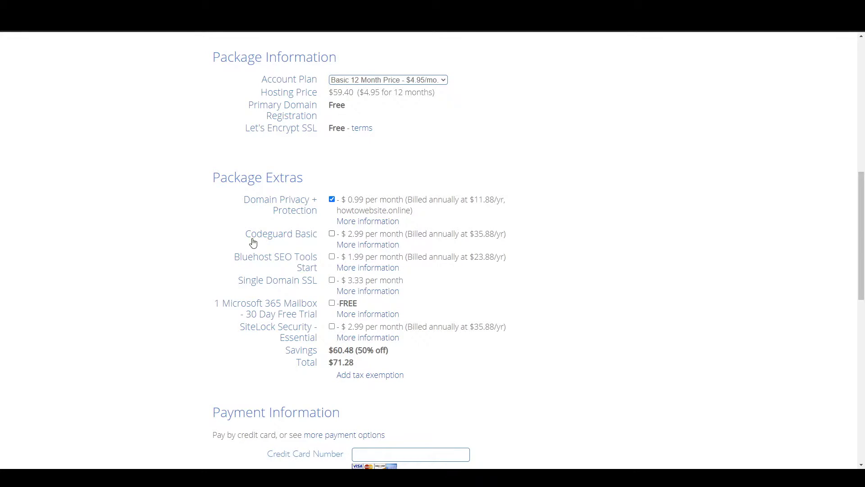
pyautogui.scroll(1, 299, 234)
pyautogui.scroll(-1, 292, 300)
pyautogui.click(332, 199)
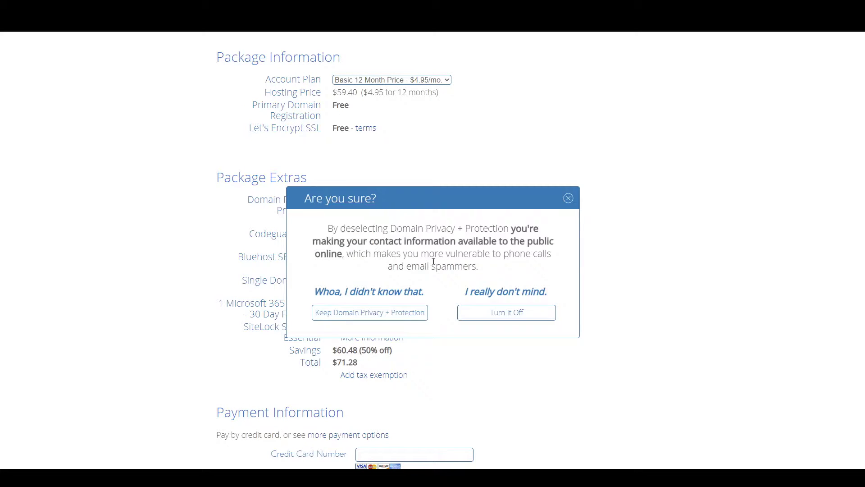
pyautogui.click(499, 313)
# Step: Review the order total and the credit card fields required in the payment information
pyautogui.scroll(-3, 315, 237)
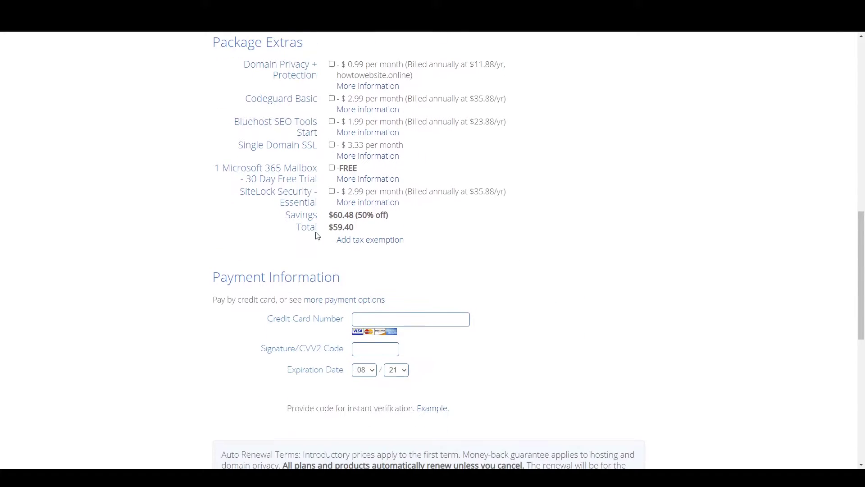
pyautogui.moveTo(330, 225); pyautogui.dragTo(383, 233)
pyautogui.click(371, 234)
pyautogui.click(415, 226)
pyautogui.scroll(-3, 342, 251)
pyautogui.moveTo(207, 144); pyautogui.dragTo(360, 149)
pyautogui.click(359, 149)
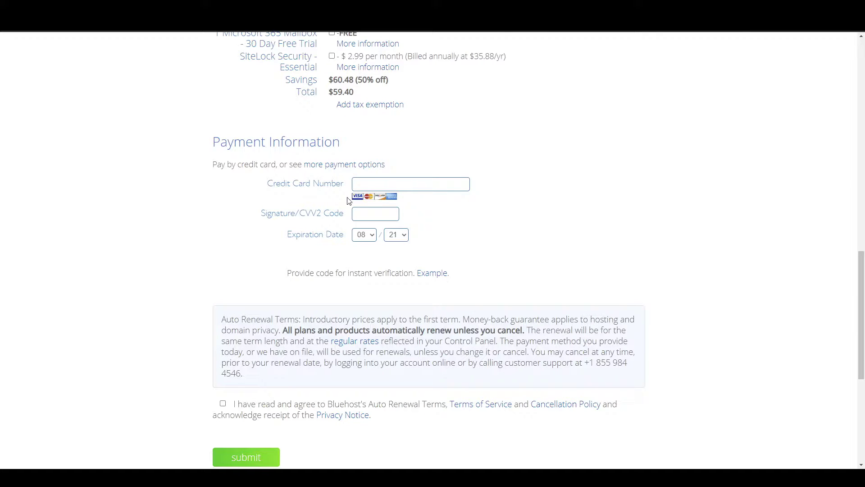
pyautogui.scroll(6, 266, 206)
pyautogui.scroll(-9, 266, 208)
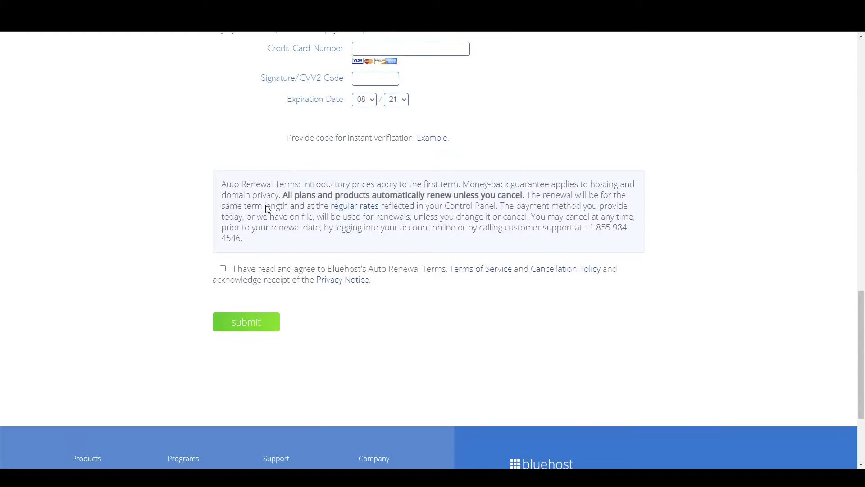
# Step: Agree to Bluehost's auto renewal terms and submit the account sign-up form
pyautogui.scroll(-2, 266, 209)
pyautogui.click(223, 178)
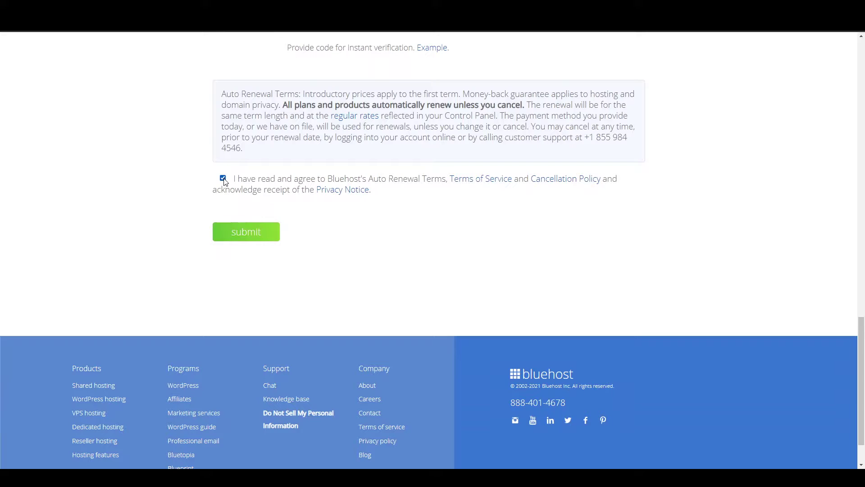
pyautogui.click(267, 241)
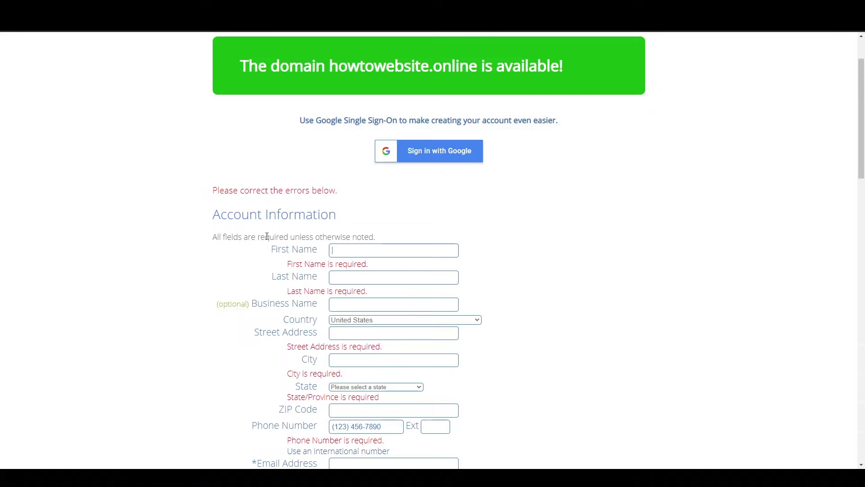
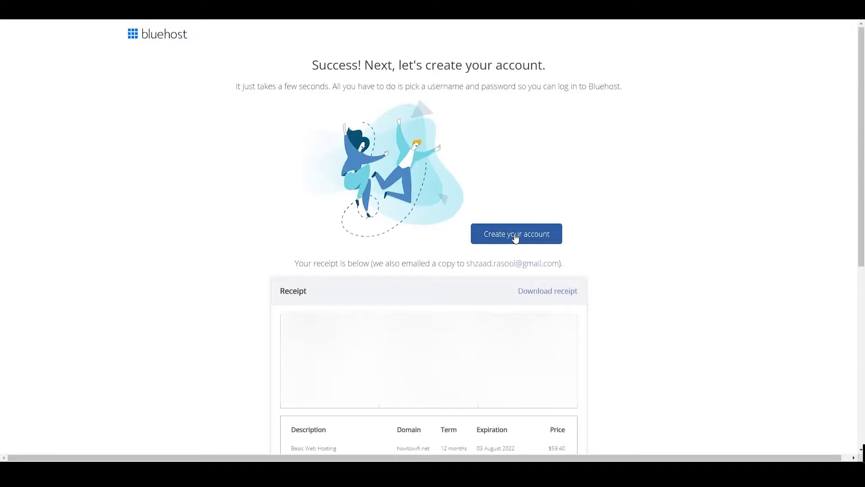
# Step: Start creating the hosting account and verify the e-mail address from Bluehost's WHOIS verification message in Gmail
pyautogui.click(516, 236)
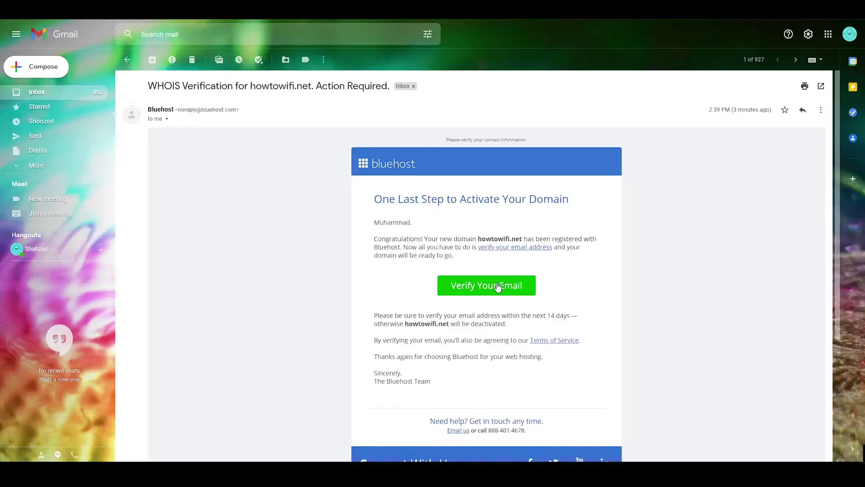
pyautogui.click(497, 287)
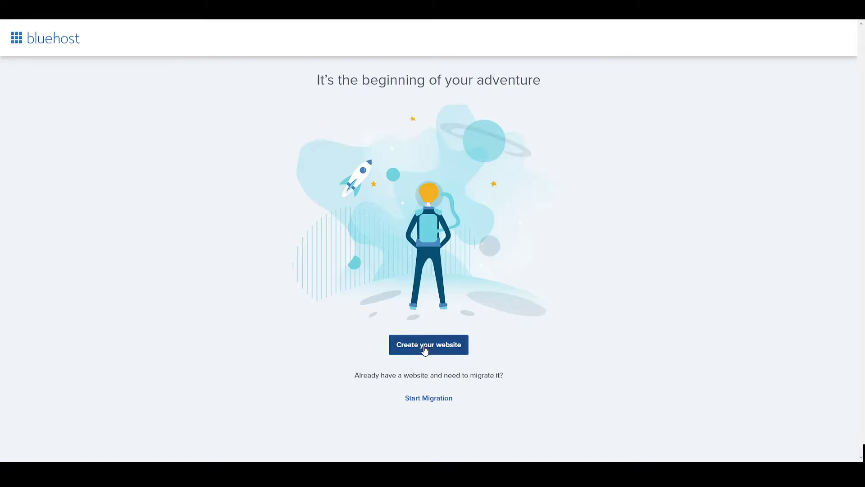
# Step: Start creating the website and skip the questions about help level, kind of site and website-building experience
pyautogui.click(426, 345)
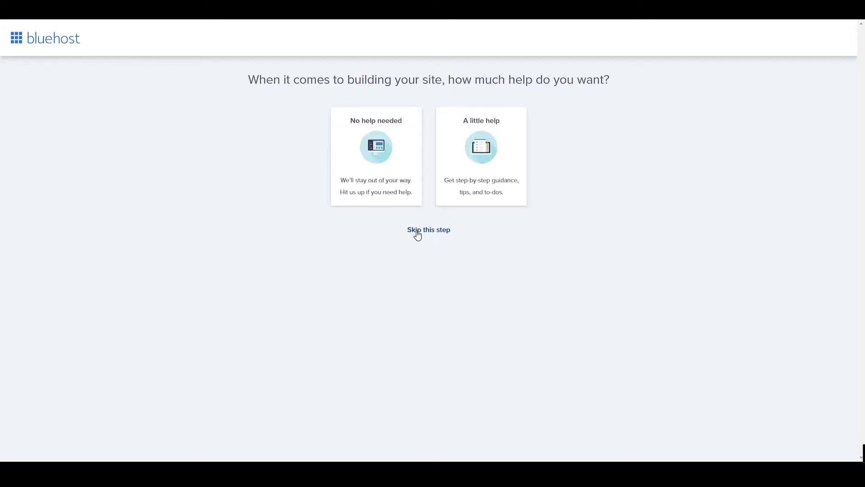
pyautogui.click(417, 231)
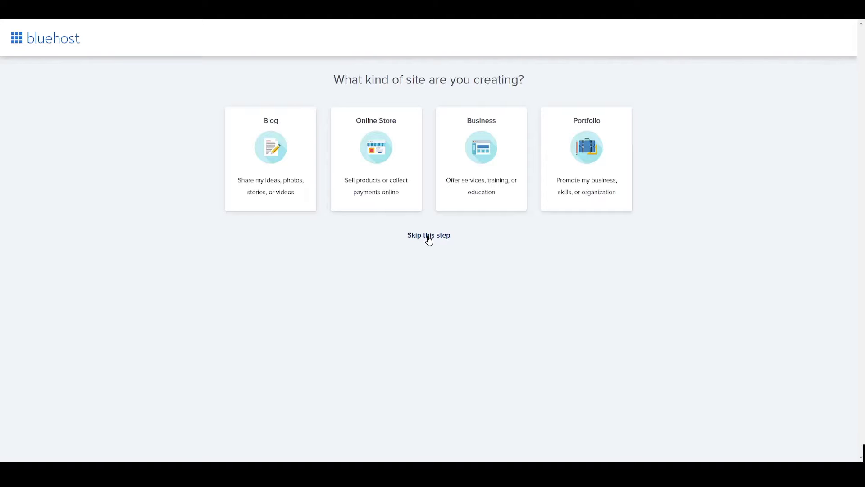
pyautogui.click(428, 238)
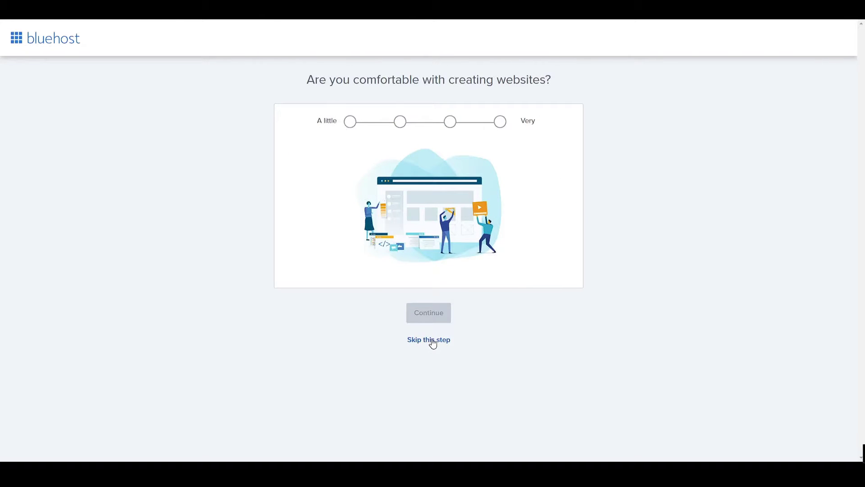
pyautogui.click(432, 341)
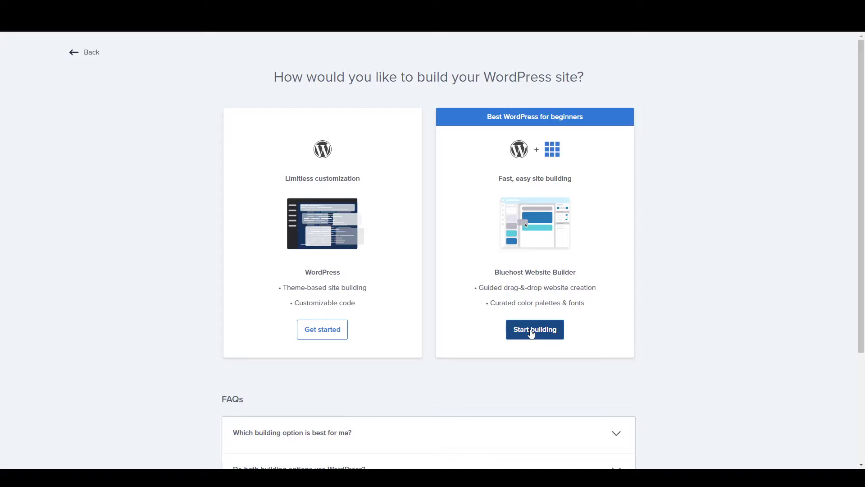
# Step: Choose the plain WordPress option with limitless customization and name the new site "How to Dropship"
pyautogui.click(330, 334)
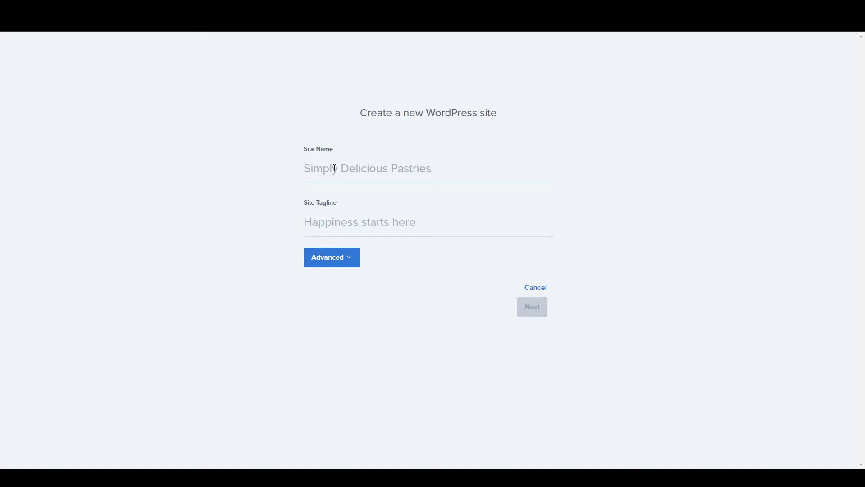
pyautogui.write('How ')
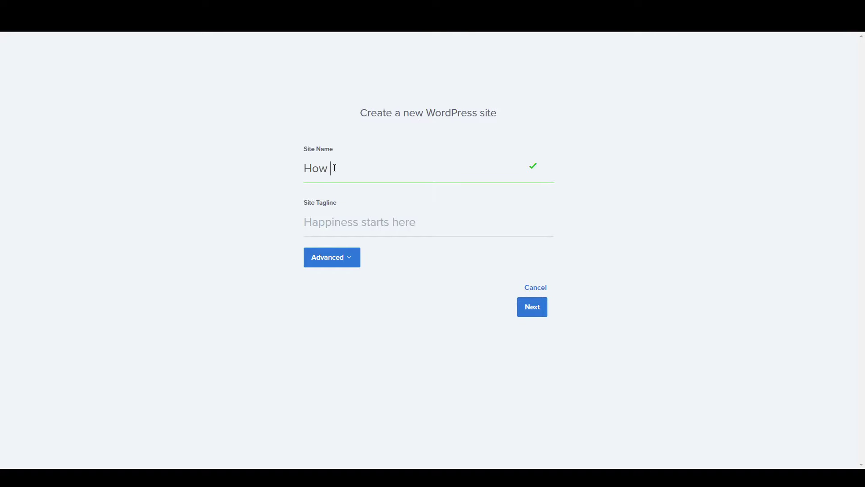
pyautogui.write('to Dropship')
pyautogui.click(537, 313)
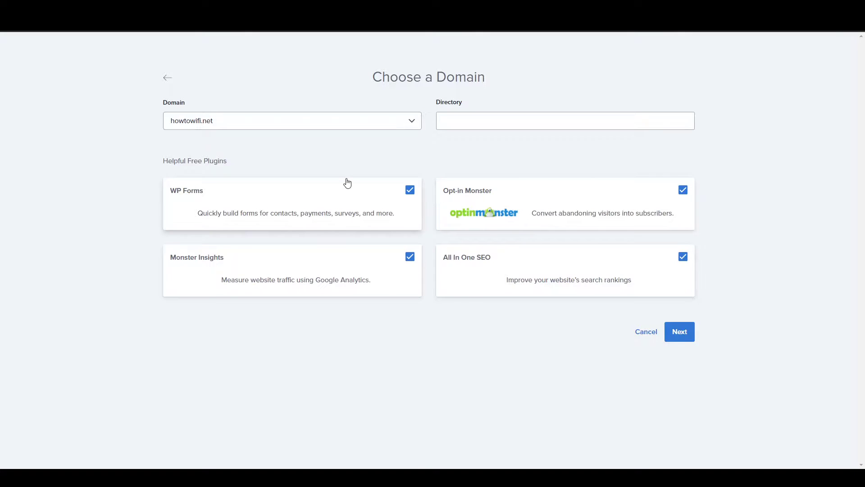
# Step: Deselect the free plugins Opt-in Monster, WP Forms, Monster Insights and All In One SEO for the howtowifi.net site
pyautogui.click(683, 189)
pyautogui.click(410, 190)
pyautogui.click(410, 268)
pyautogui.click(681, 270)
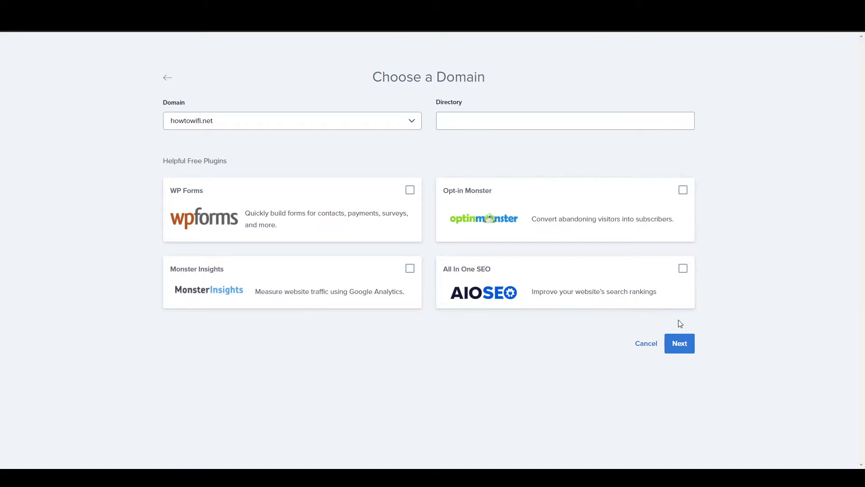
# Step: Create the WordPress site on howtowifi.net without the extra plugins and go to adding new plugins
pyautogui.click(680, 355)
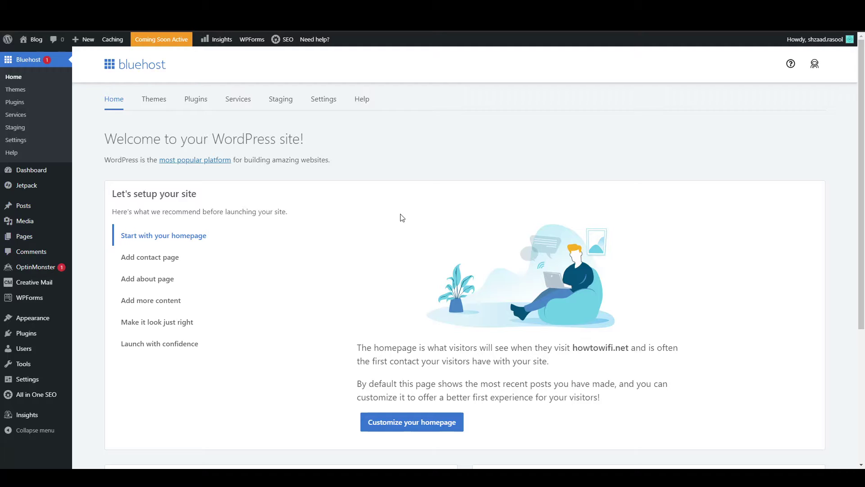
pyautogui.moveTo(37, 337)
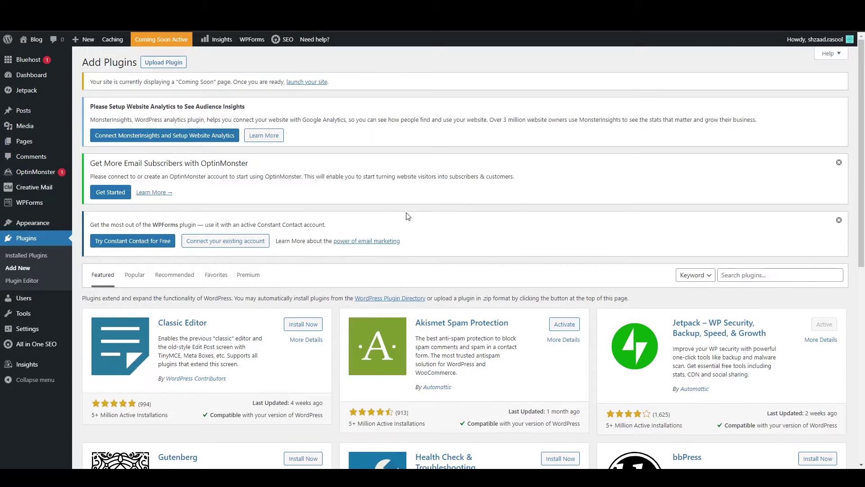
# Step: Search the available plugins for "astra", then install and activate Starter Templates by Brainstorm Force
pyautogui.click(739, 275)
pyautogui.write('astra')
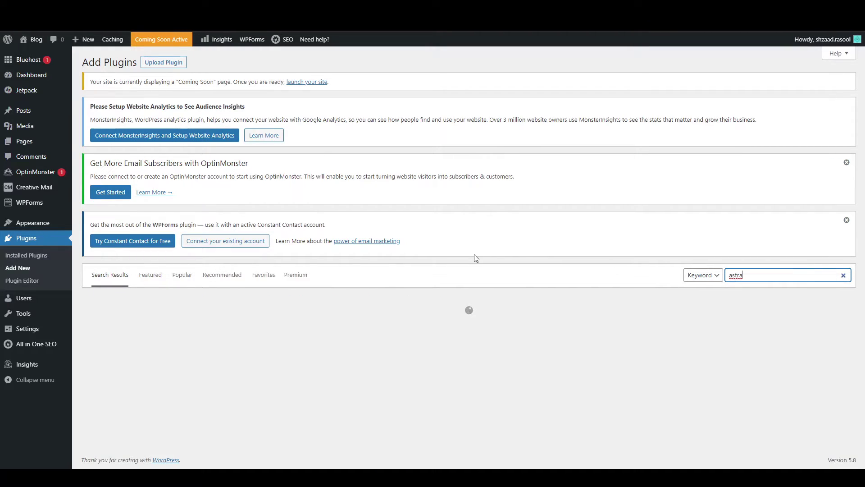
pyautogui.scroll(-4, 272, 180)
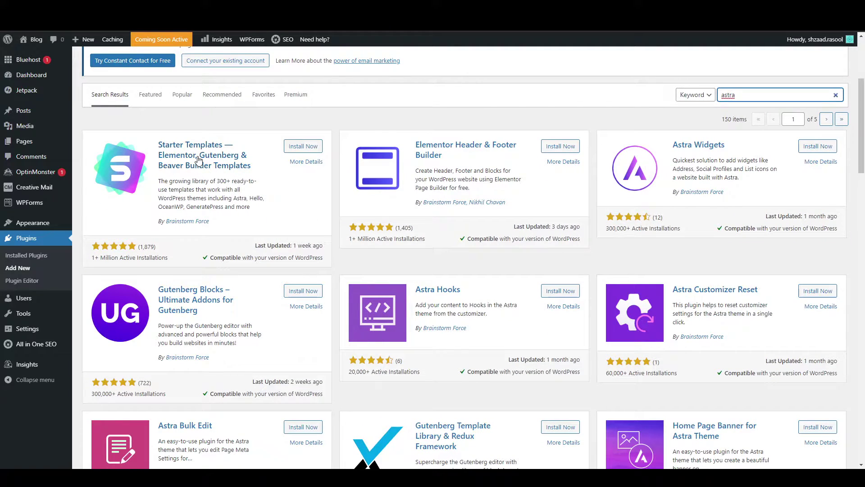
pyautogui.click(300, 152)
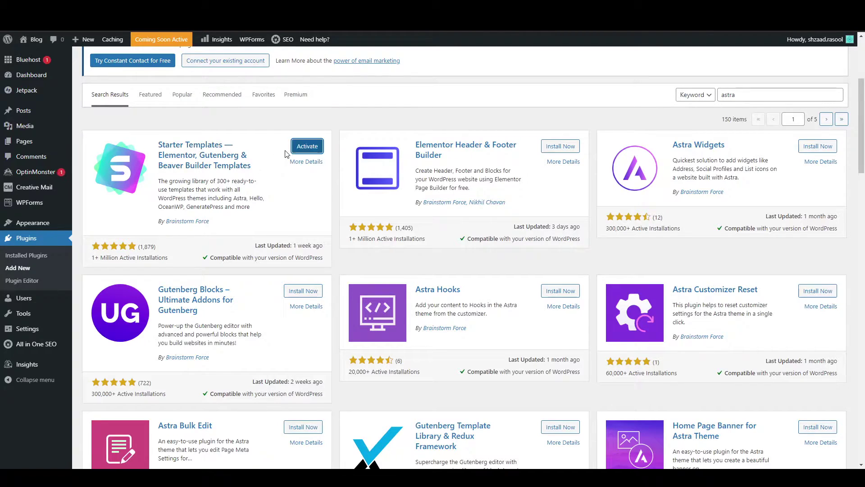
pyautogui.click(311, 148)
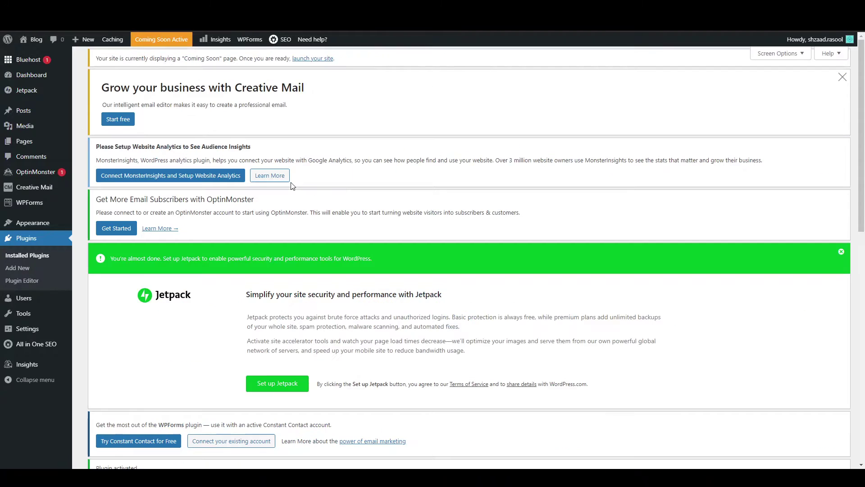
# Step: Open the library of the installed Starter Templates plugin and select Elementor as the page builder
pyautogui.scroll(-2, 292, 186)
pyautogui.scroll(-10, 292, 186)
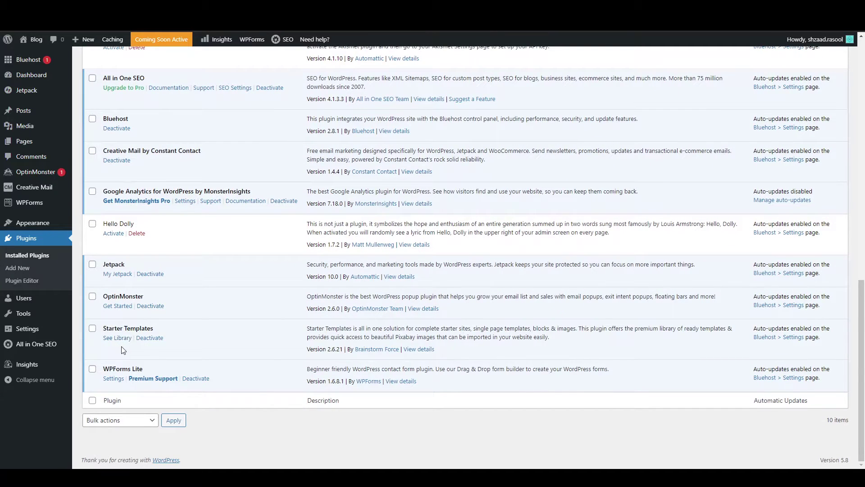
pyautogui.click(116, 341)
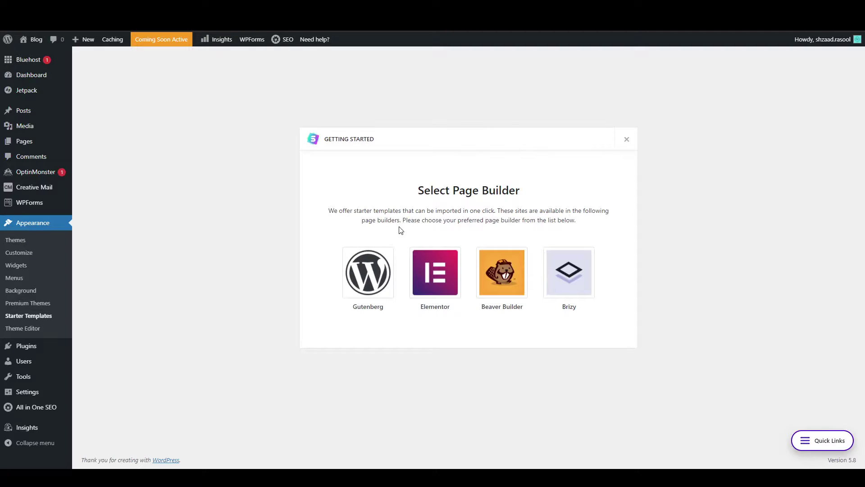
pyautogui.click(434, 277)
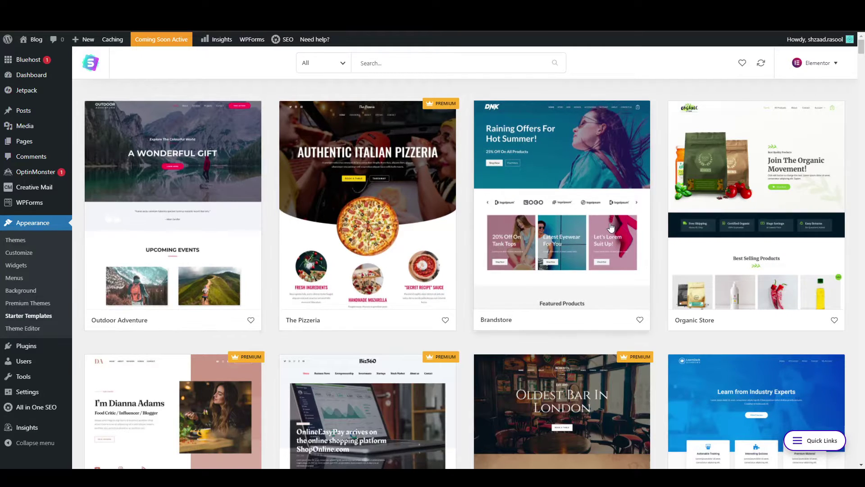
# Step: Filter the starter templates to free ones in the eCommerce category
pyautogui.scroll(-9, 611, 226)
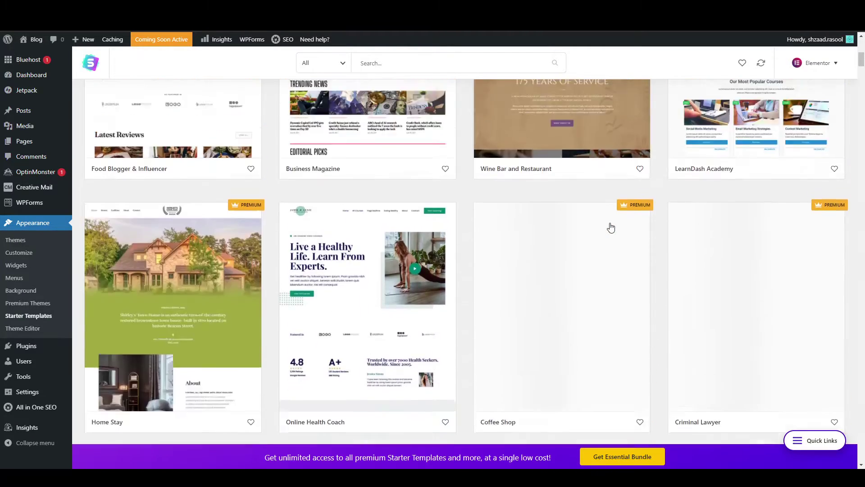
pyautogui.scroll(9, 366, 173)
pyautogui.click(311, 64)
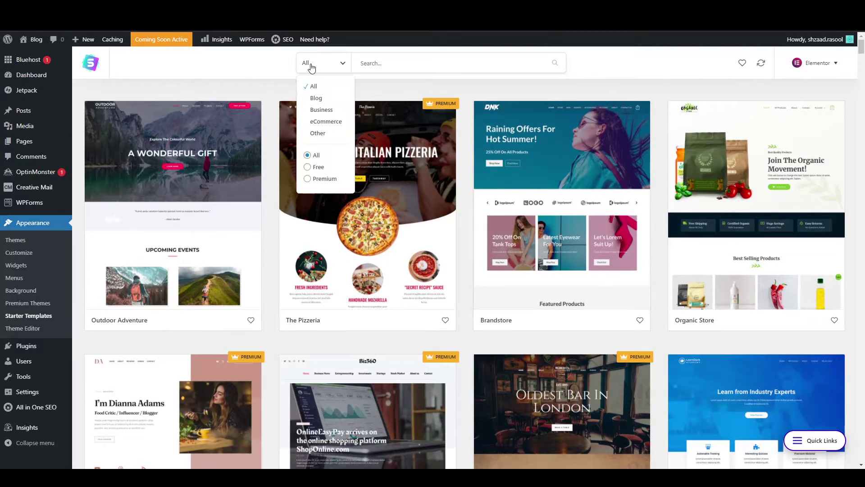
pyautogui.click(318, 167)
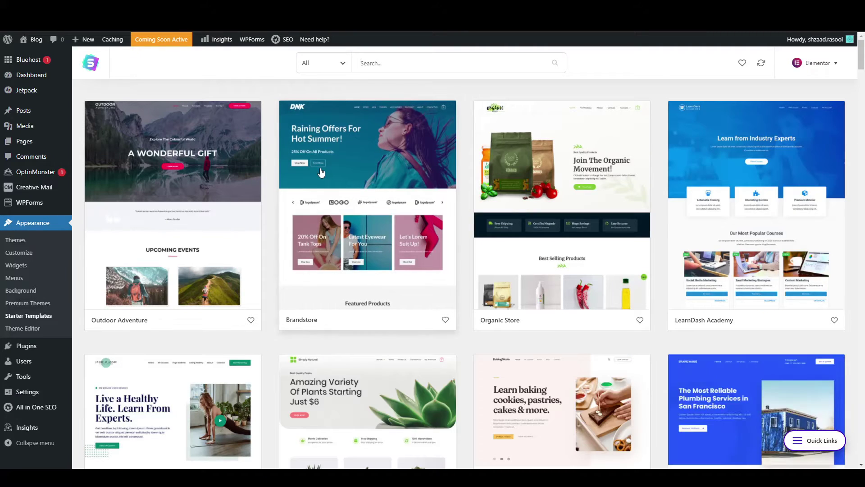
pyautogui.click(322, 64)
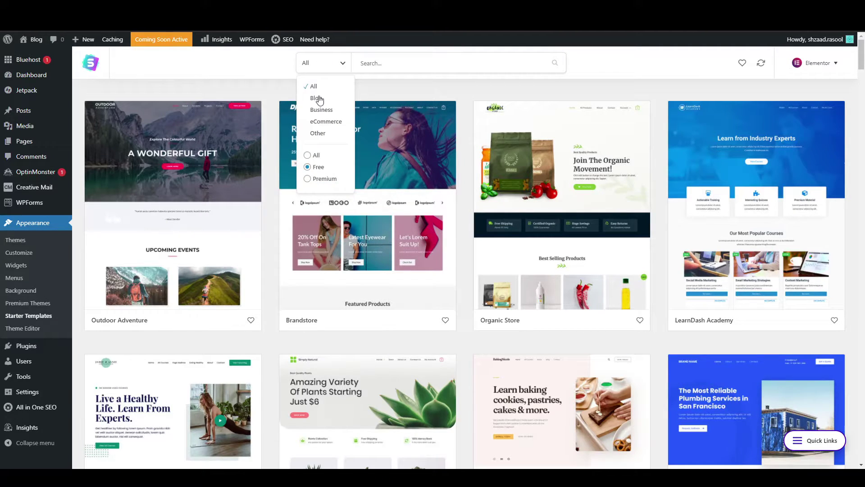
pyautogui.click(318, 121)
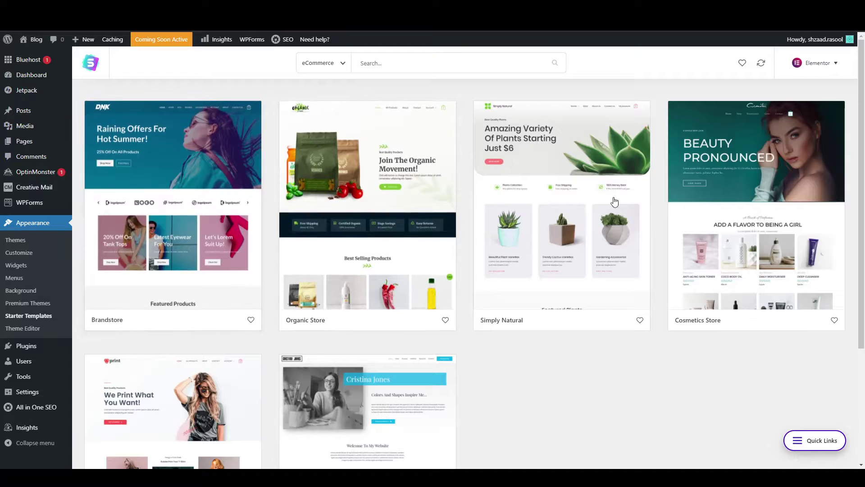
# Step: Browse the free eCommerce templates and open the Custom Printing template's details
pyautogui.scroll(-1, 161, 251)
pyautogui.scroll(-2, 171, 248)
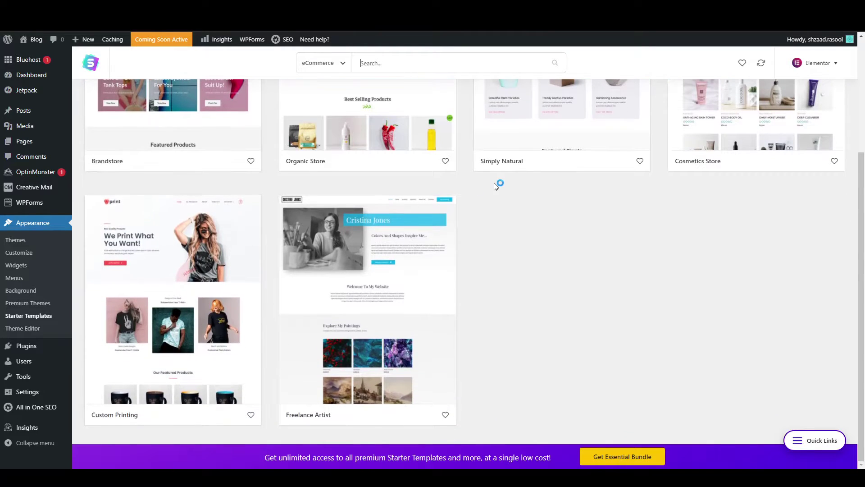
pyautogui.scroll(3, 494, 183)
pyautogui.scroll(-3, 495, 187)
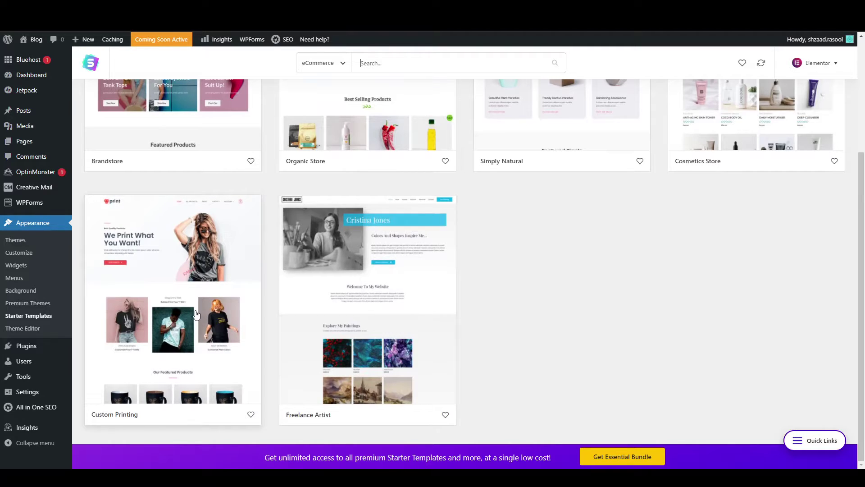
pyautogui.click(195, 316)
pyautogui.scroll(-8, 369, 264)
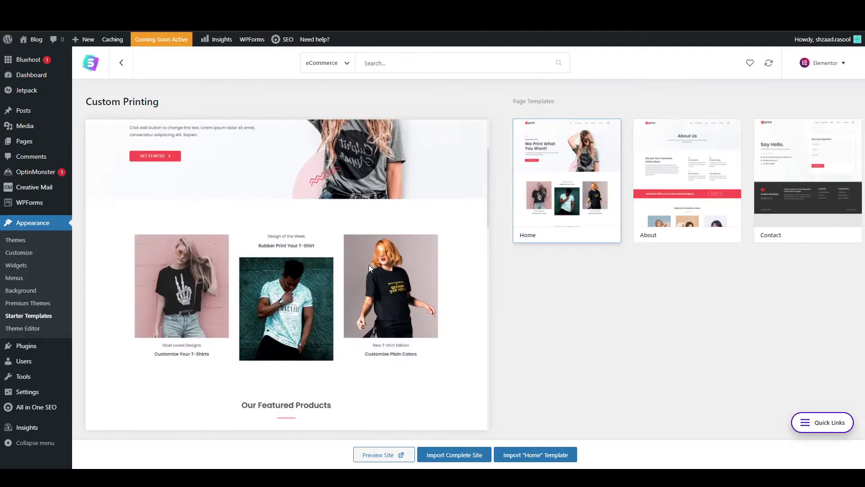
pyautogui.scroll(3, 424, 372)
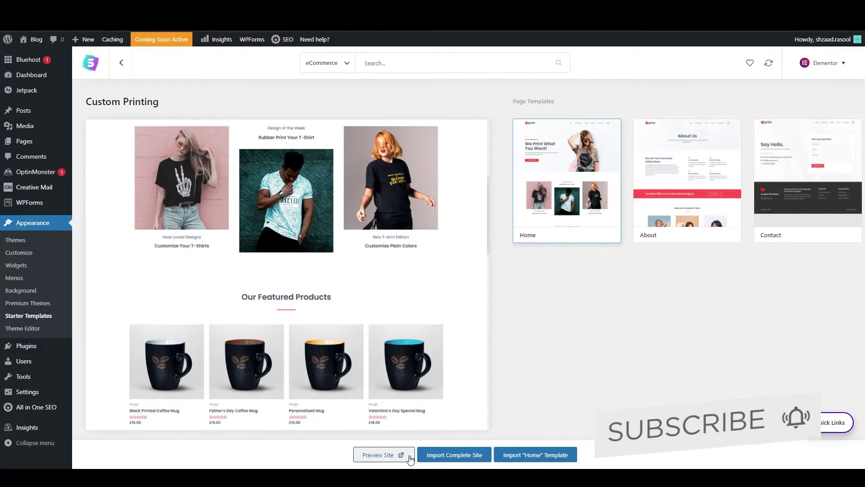
# Step: Preview the Custom Printing demo site, look through its homepage sections, and return to the template details
pyautogui.click(380, 455)
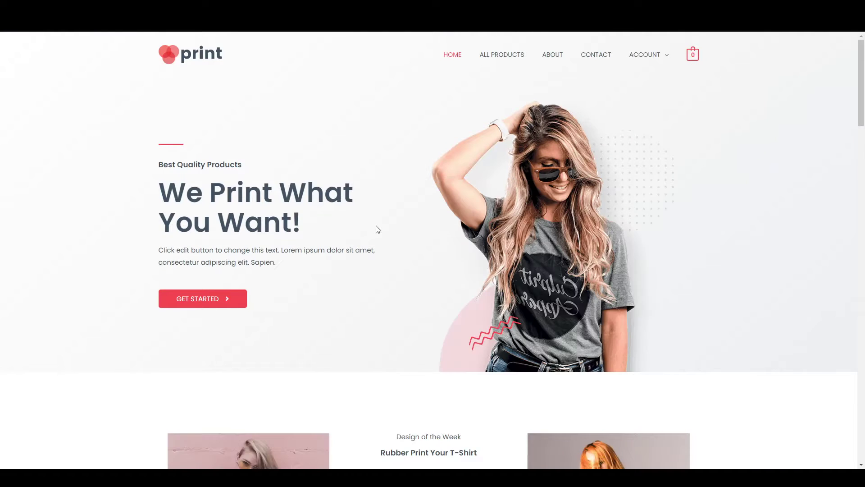
pyautogui.scroll(-15, 377, 229)
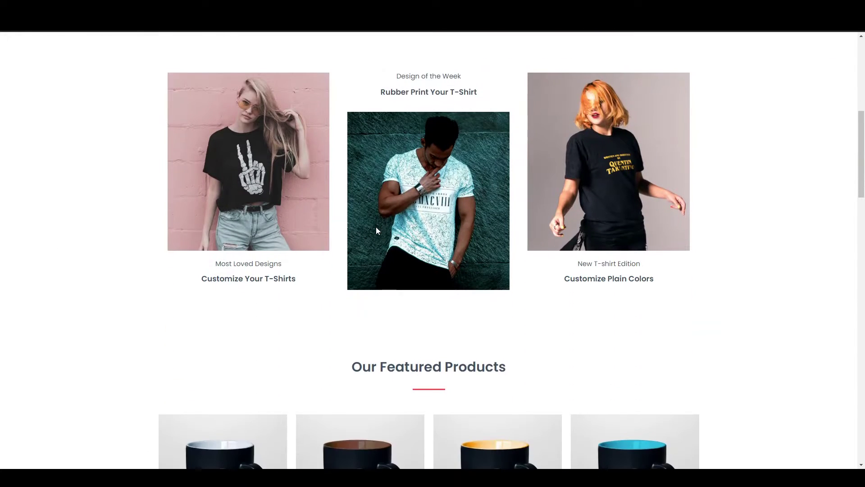
pyautogui.scroll(-15, 377, 233)
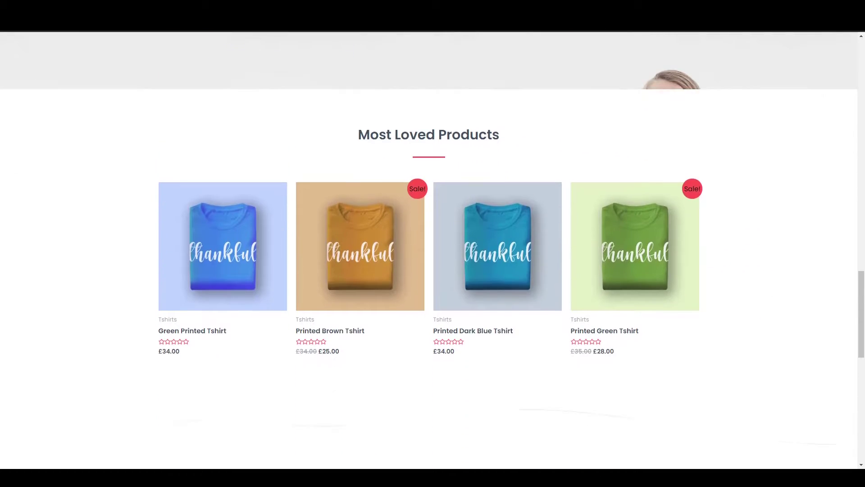
pyautogui.scroll(9, 376, 228)
pyautogui.scroll(12, 375, 229)
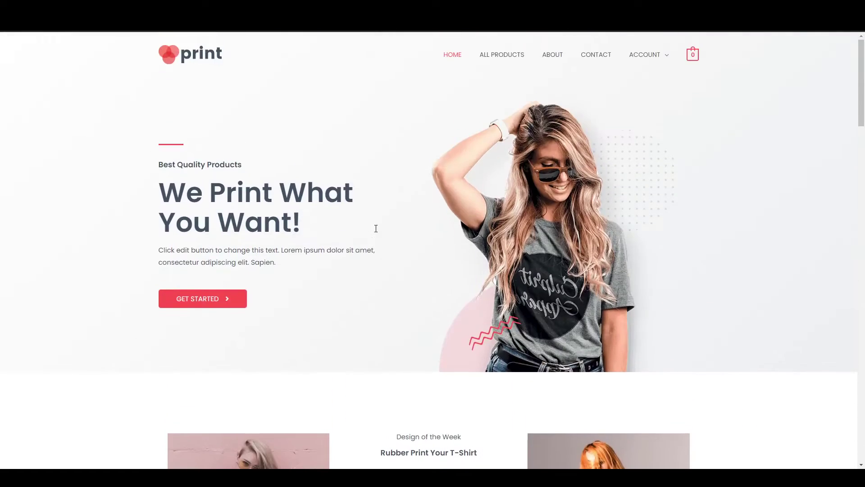
pyautogui.hotkey('ctrl', 'w')
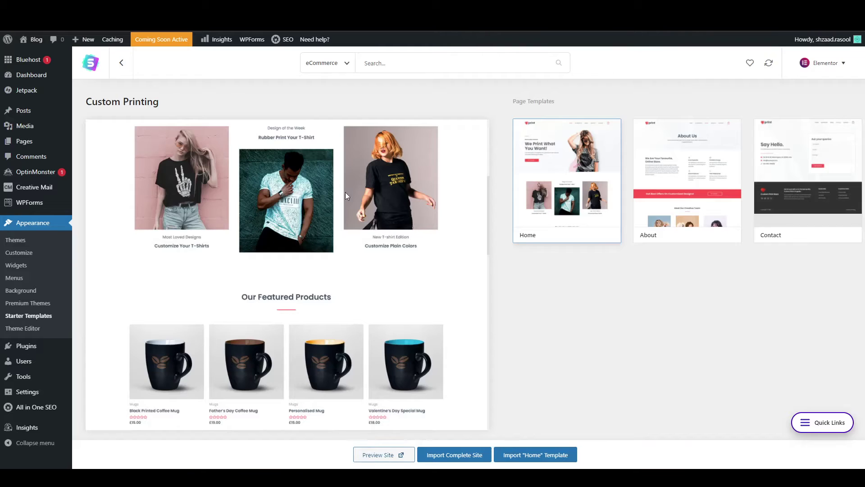
# Step: Import the complete Custom Printing site, skipping the request for a first name and work e-mail
pyautogui.click(458, 453)
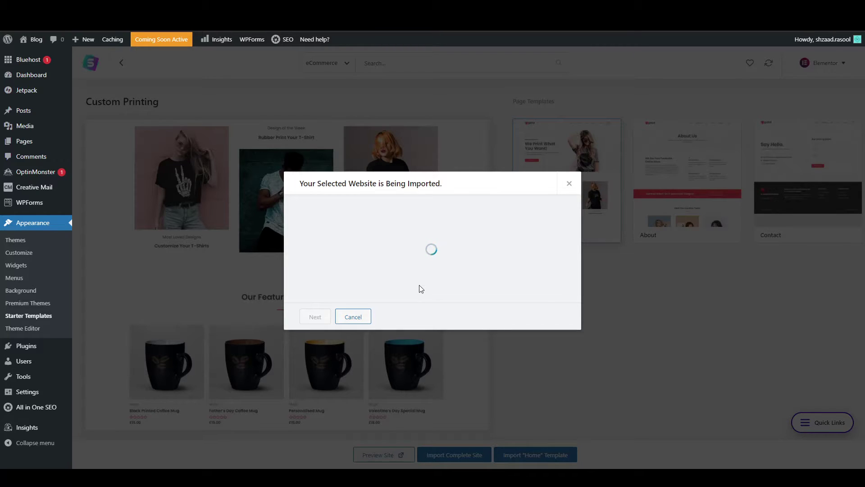
pyautogui.click(354, 246)
pyautogui.click(342, 256)
pyautogui.click(464, 246)
pyautogui.click(466, 263)
pyautogui.click(315, 316)
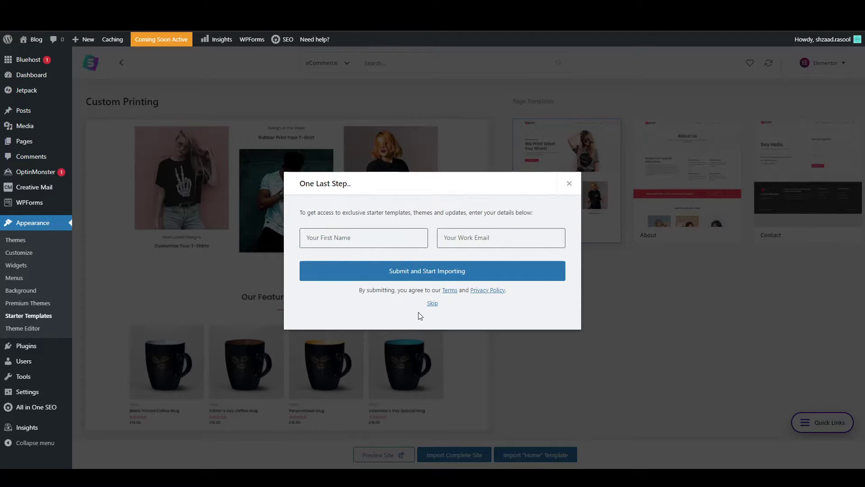
pyautogui.click(433, 304)
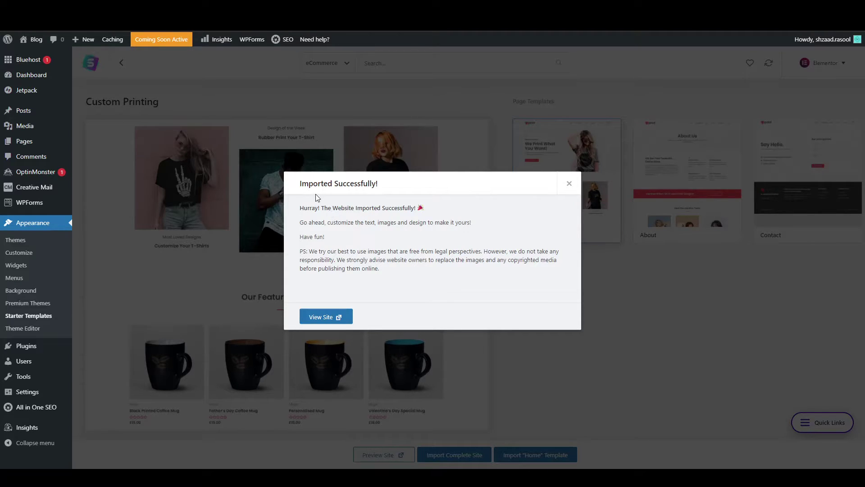
# Step: View the imported site and examine its homepage from the banner through the featured and most loved products
pyautogui.click(327, 322)
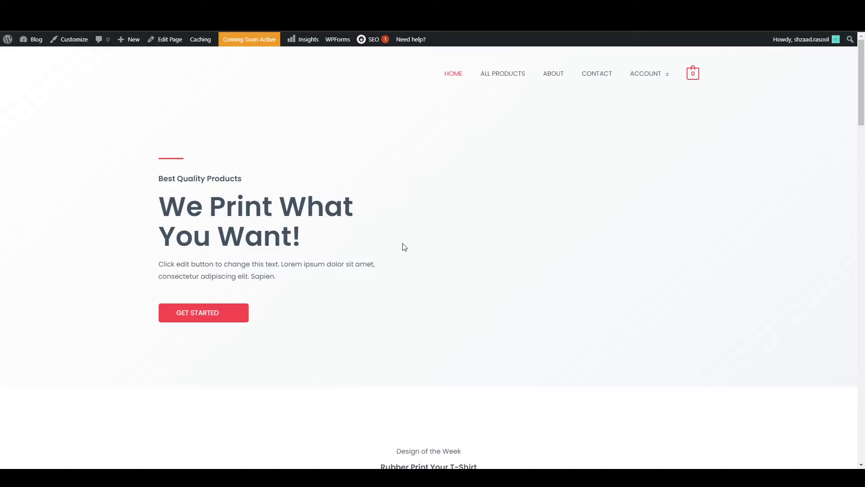
pyautogui.scroll(-15, 404, 247)
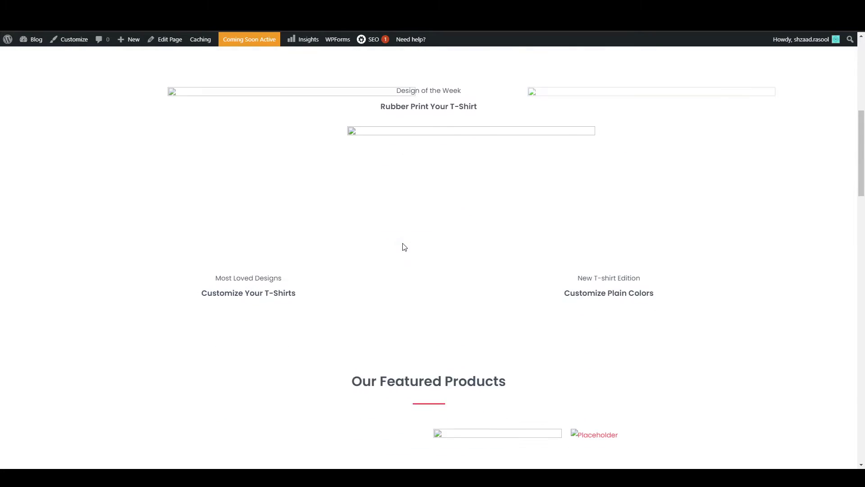
pyautogui.scroll(15, 405, 247)
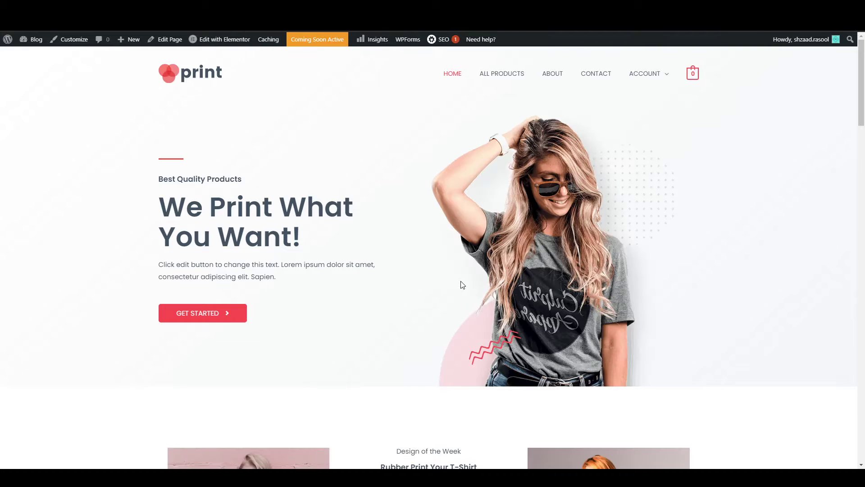
pyautogui.scroll(-15, 460, 281)
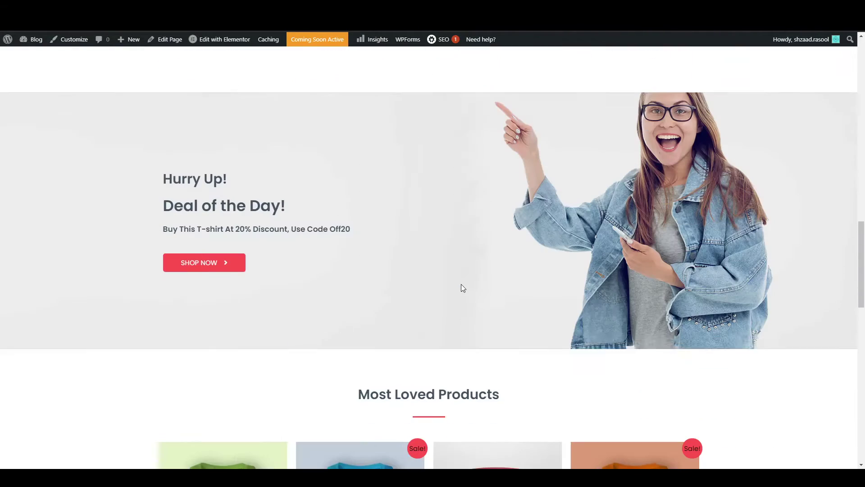
pyautogui.scroll(-10, 461, 284)
pyautogui.scroll(20, 461, 288)
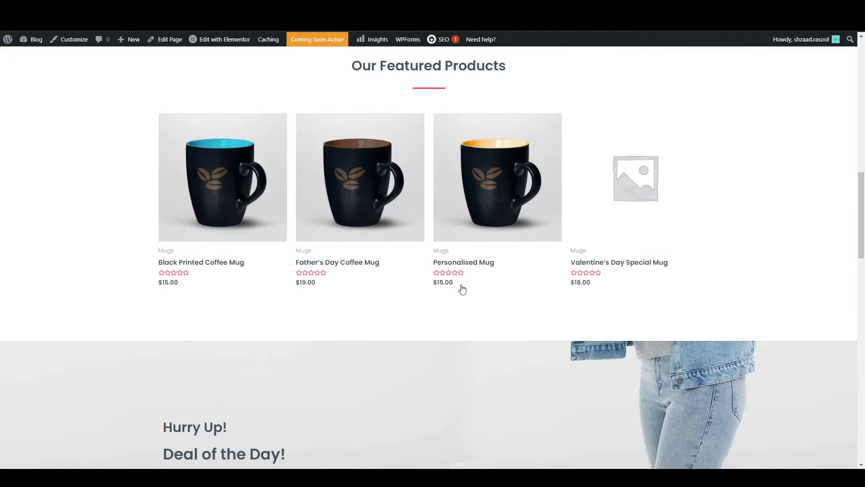
pyautogui.scroll(6, 463, 289)
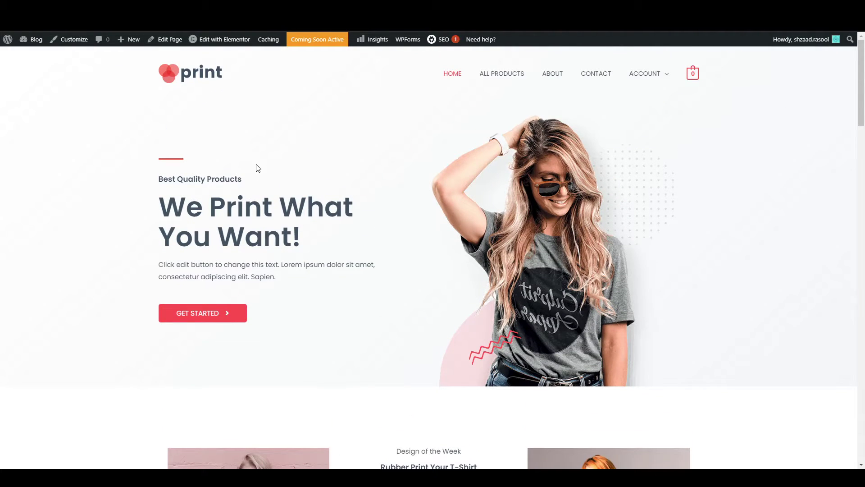
# Step: Open the imported homepage for editing with Elementor and look over its sections
pyautogui.moveTo(215, 45)
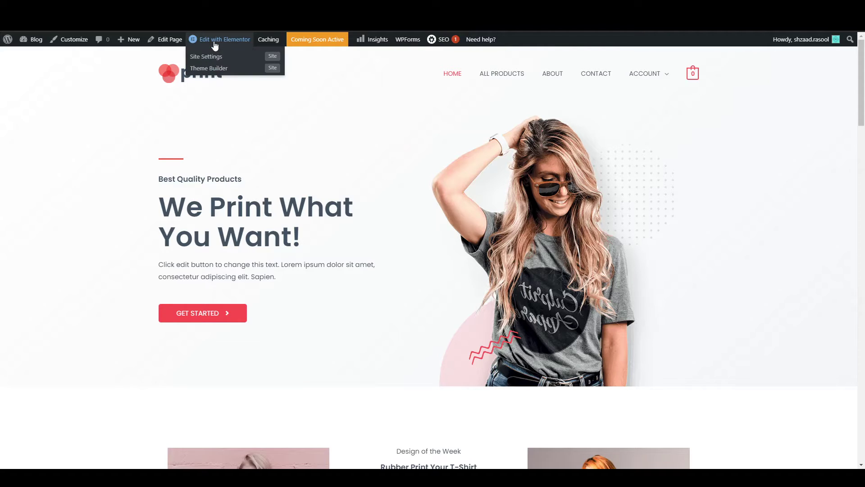
pyautogui.click(214, 42)
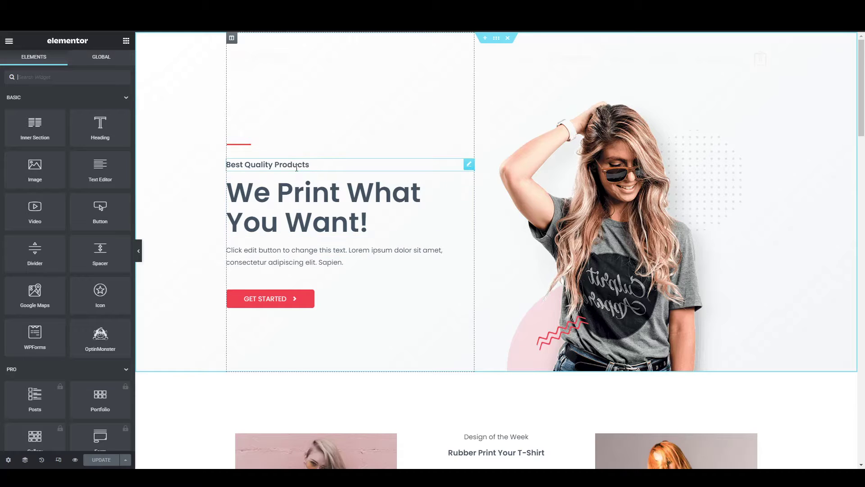
pyautogui.scroll(-12, 423, 278)
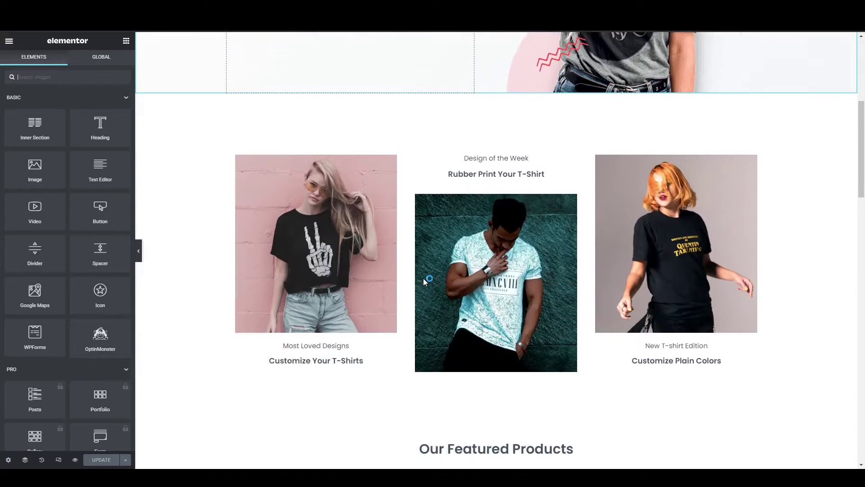
pyautogui.scroll(15, 423, 277)
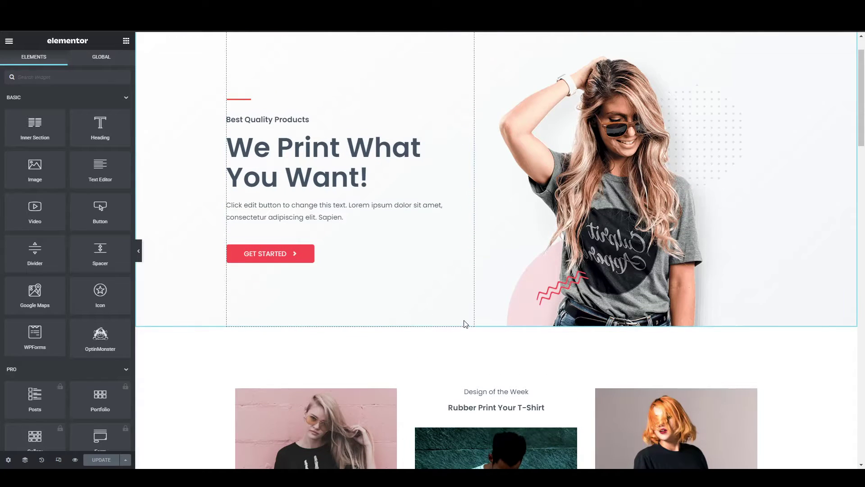
pyautogui.scroll(-5, 464, 323)
pyautogui.moveTo(496, 271); pyautogui.dragTo(495, 131)
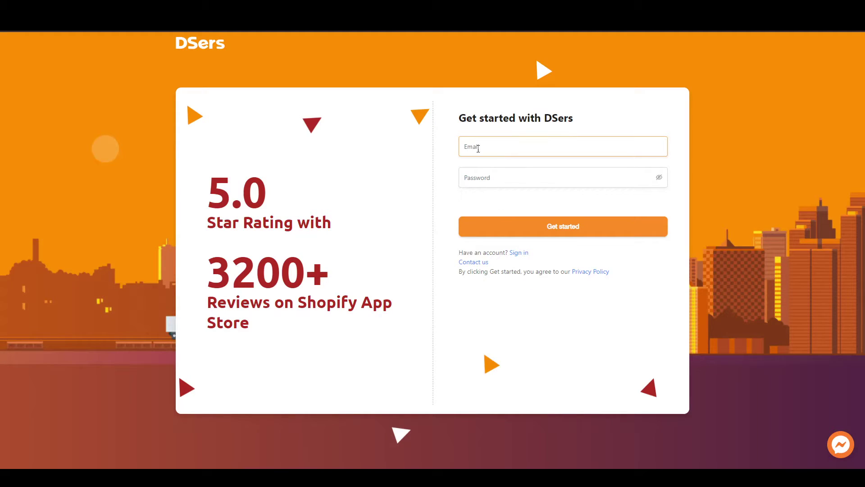
# Step: Switch to DSers, sign up with an e-mail and account password, and access it with WooCommerce as the platform
pyautogui.click(477, 178)
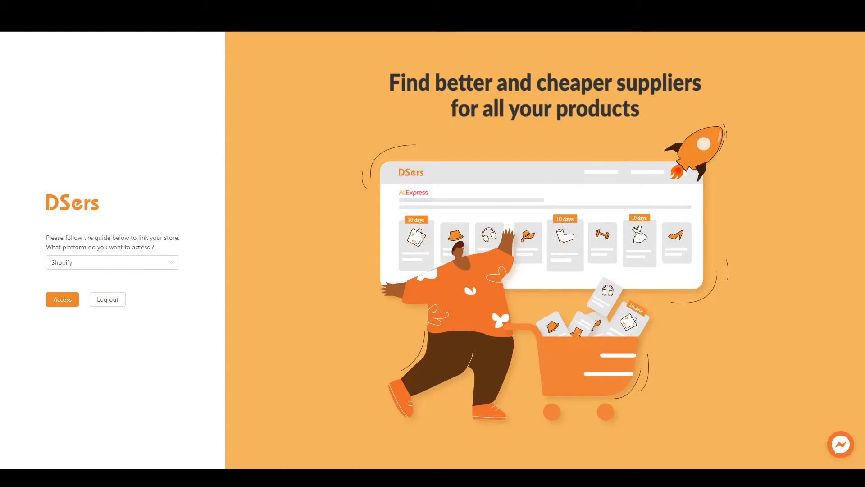
pyautogui.click(153, 264)
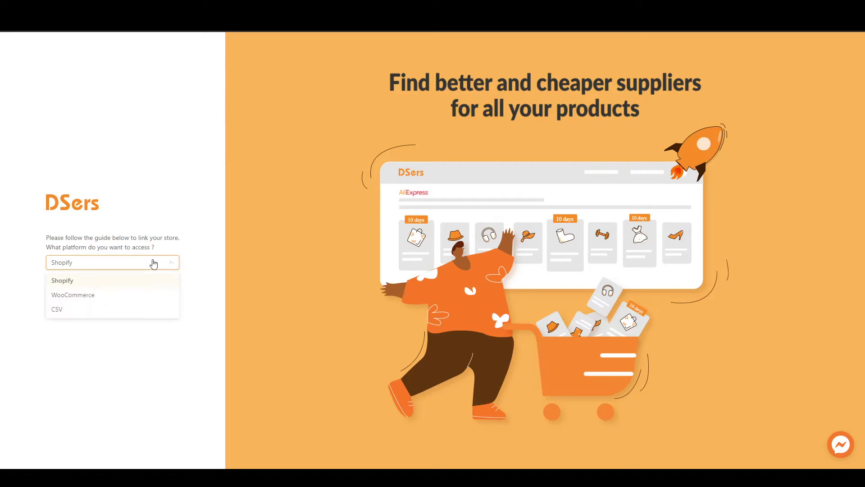
pyautogui.click(113, 301)
pyautogui.click(54, 302)
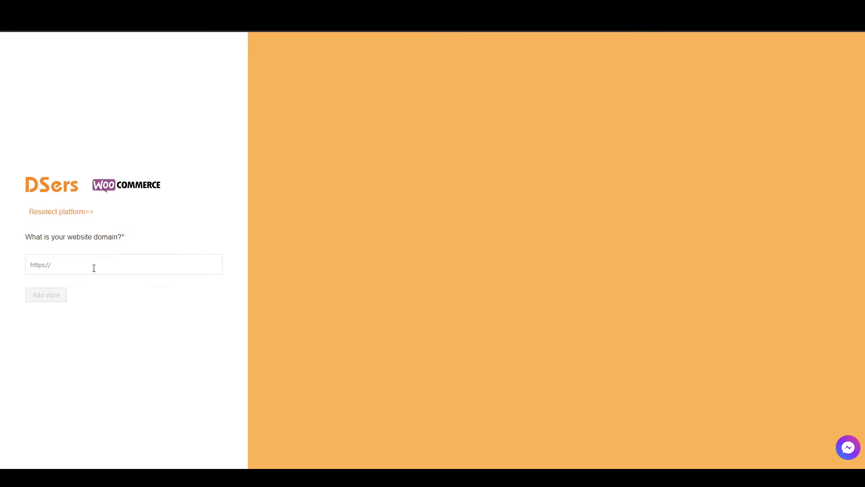
# Step: Enter howtowifi.net as the website domain and add the store
pyautogui.click(87, 268)
pyautogui.write('howtowifi')
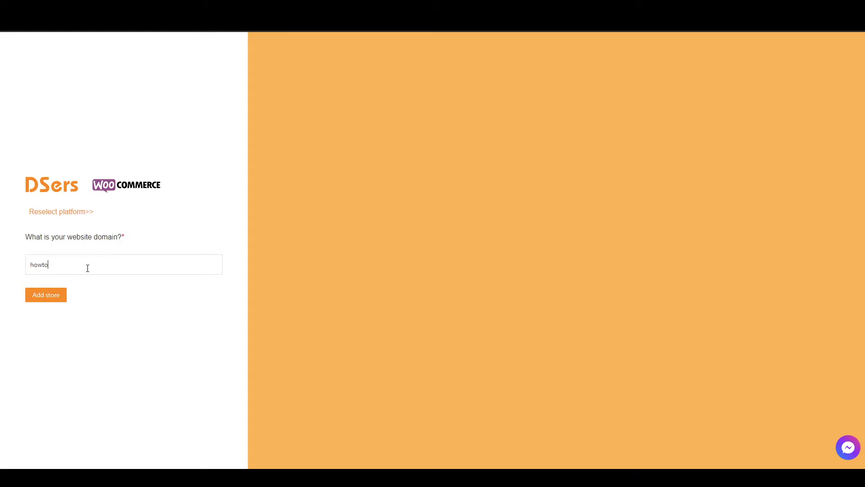
pyautogui.write('.net')
pyautogui.click(51, 298)
pyautogui.click(51, 298)
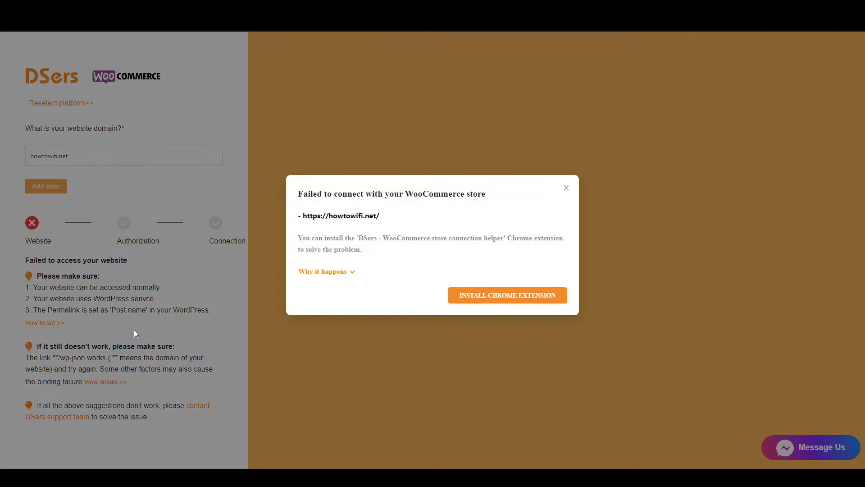
# Step: Add the DSers - WooCommerce store connection helper extension to Chrome and retry adding the store
pyautogui.click(511, 295)
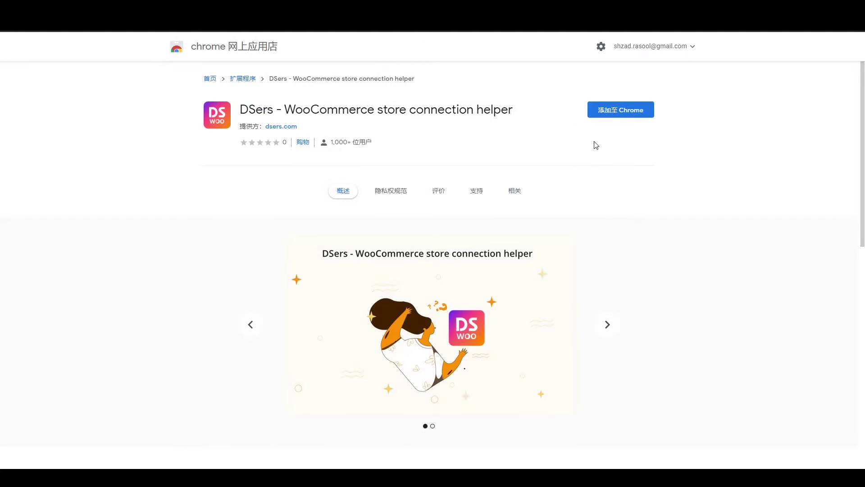
pyautogui.click(619, 116)
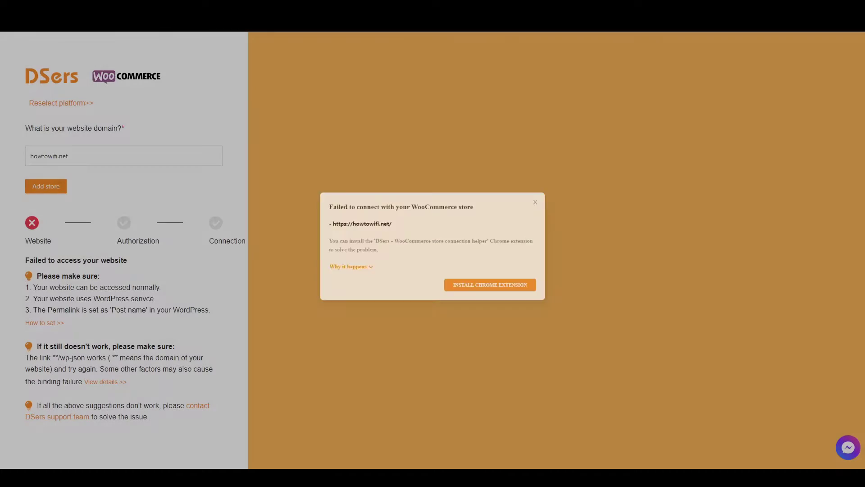
pyautogui.click(296, 128)
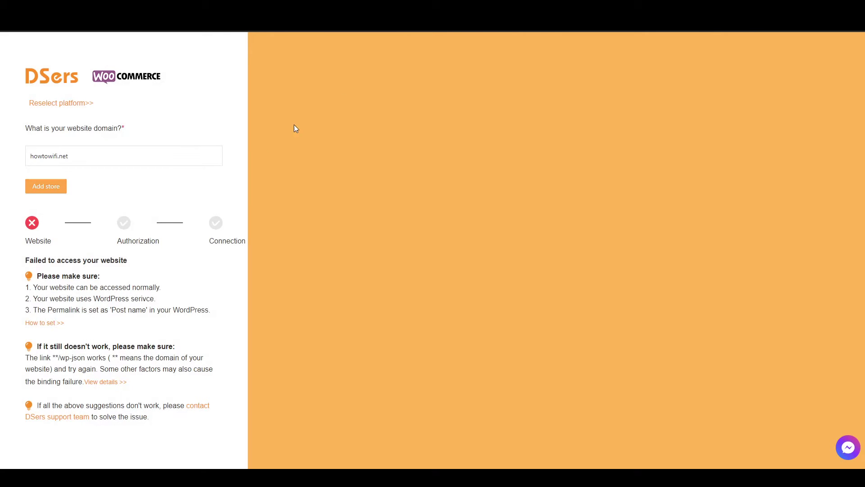
pyautogui.click(62, 193)
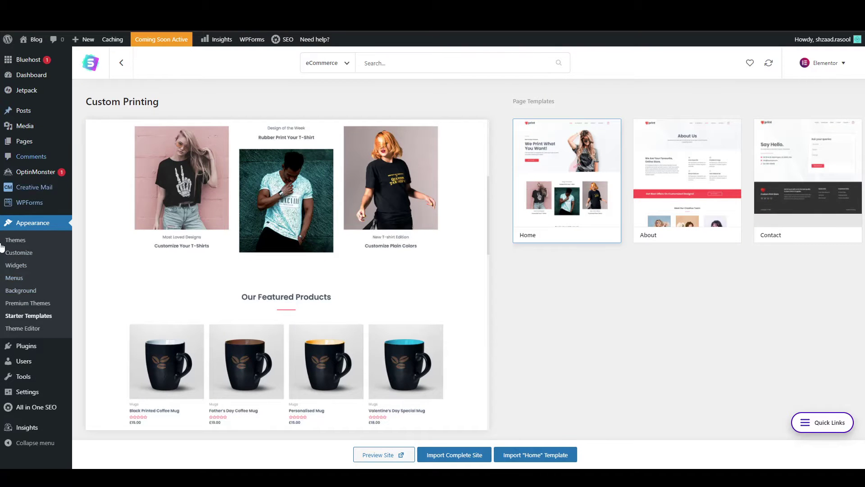
# Step: Switch to the WordPress dashboard, set the permalink structure to Post name, and save the changes
pyautogui.moveTo(24, 396)
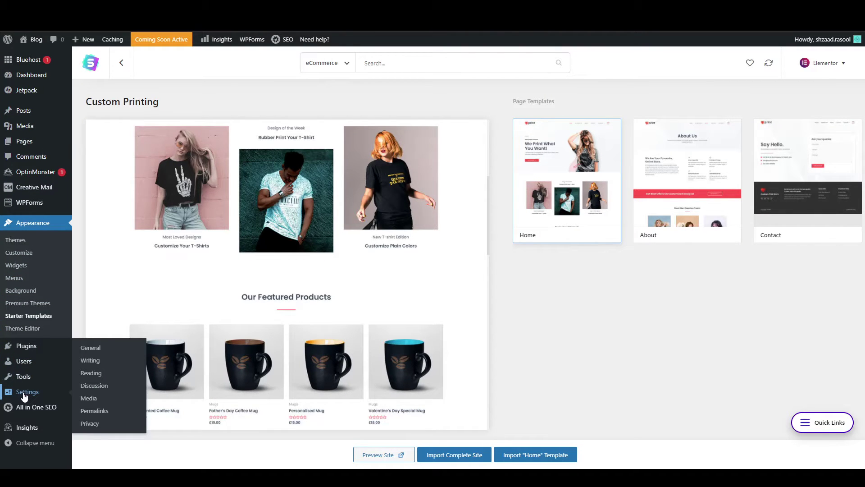
pyautogui.moveTo(25, 361)
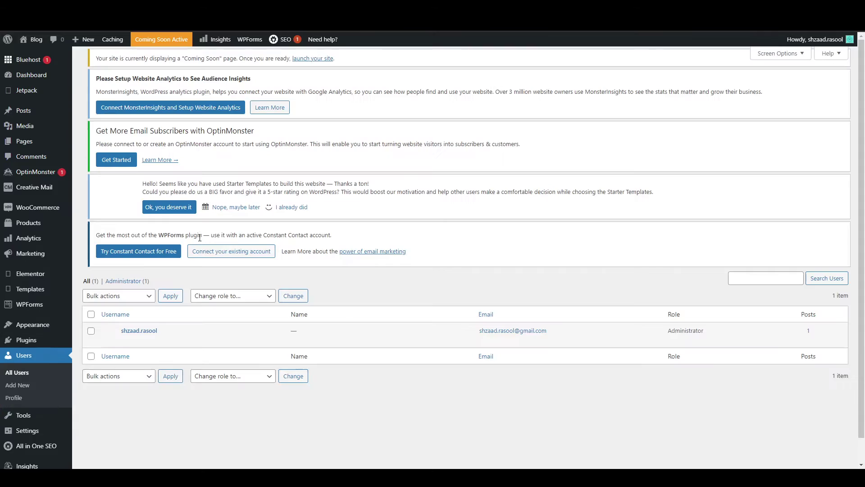
pyautogui.scroll(-1, 222, 174)
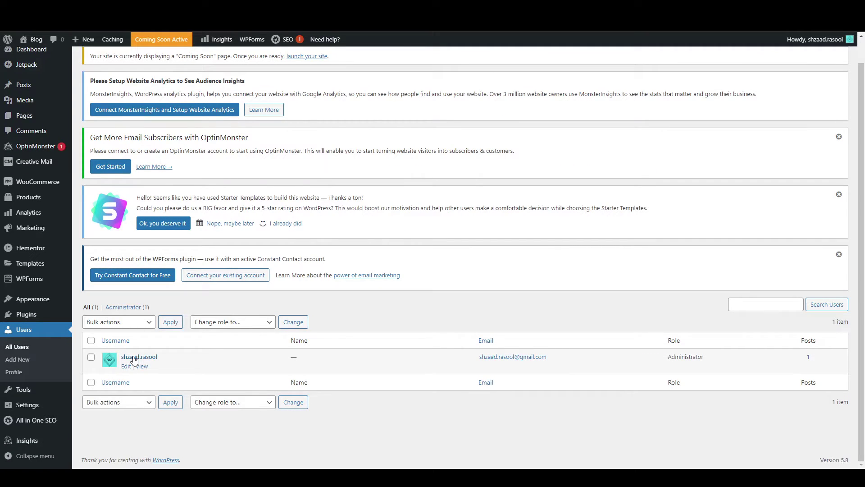
pyautogui.moveTo(26, 408)
pyautogui.scroll(-4, 135, 321)
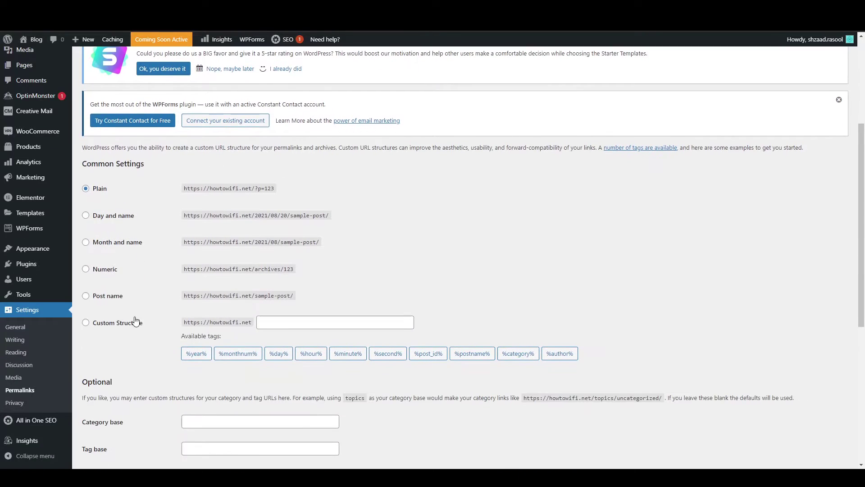
pyautogui.click(86, 296)
pyautogui.scroll(-6, 226, 256)
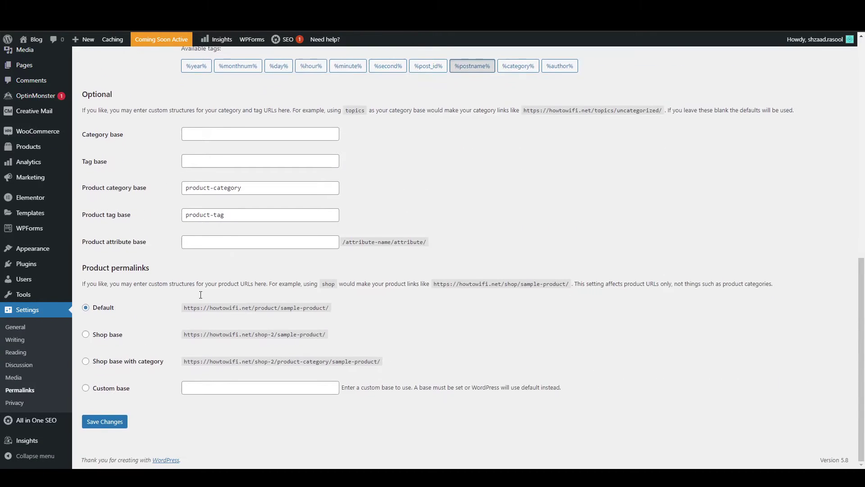
pyautogui.click(116, 422)
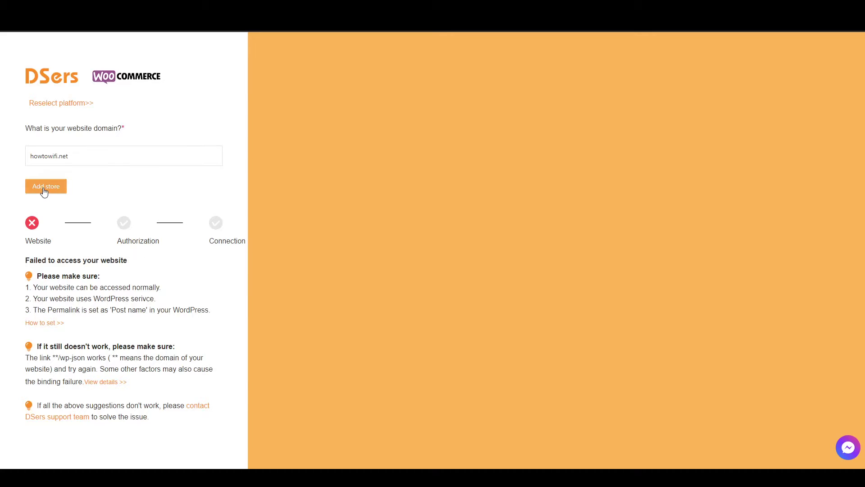
# Step: Switch back to DSers, add the howtowifi.net store again, and authorize DSers to access the AliExpress account
pyautogui.click(44, 190)
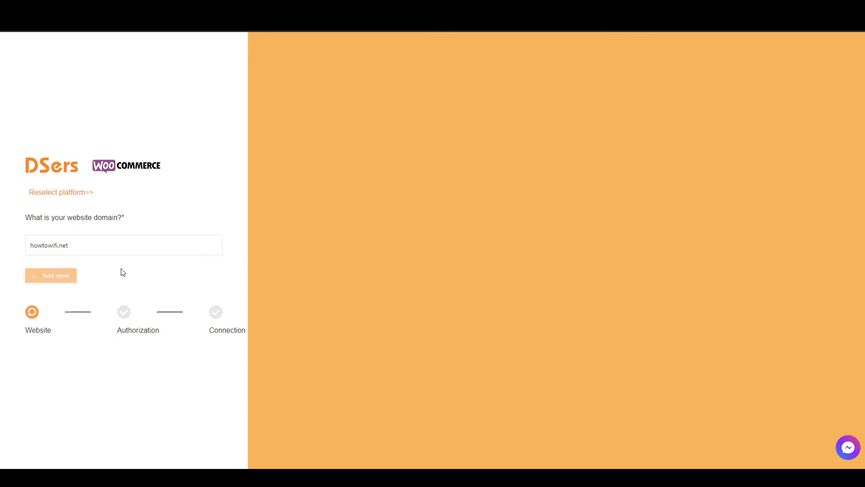
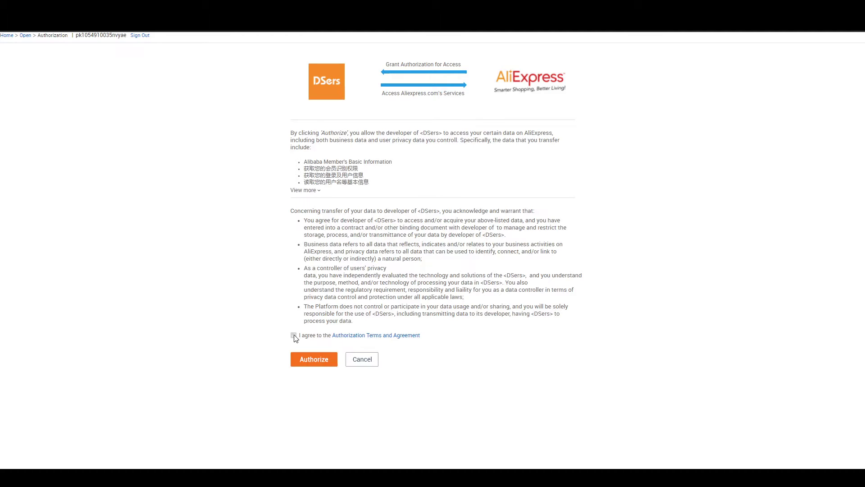
pyautogui.click(314, 359)
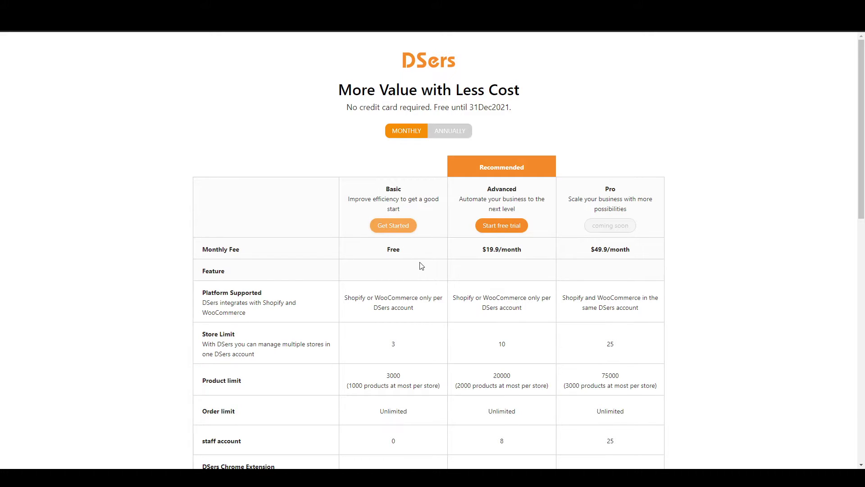
# Step: Review the DSers plans, go through the whole getting-started tutorial, and dismiss the data synchronization notice
pyautogui.scroll(-4, 420, 265)
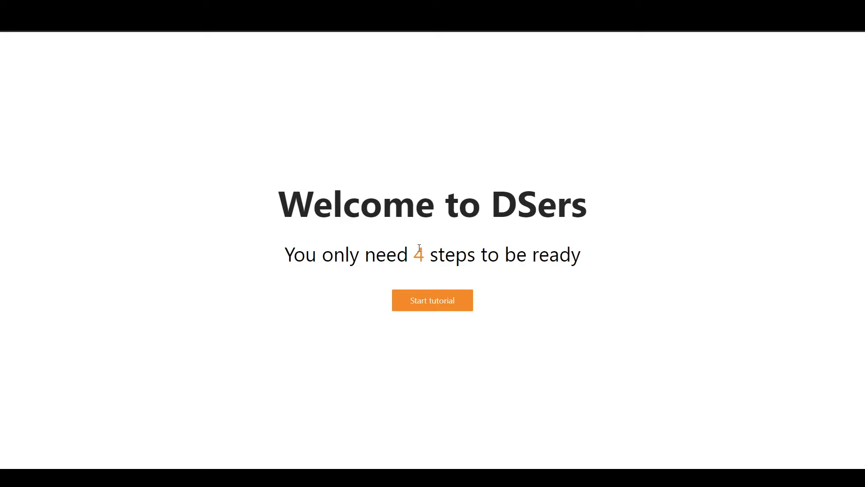
pyautogui.click(432, 304)
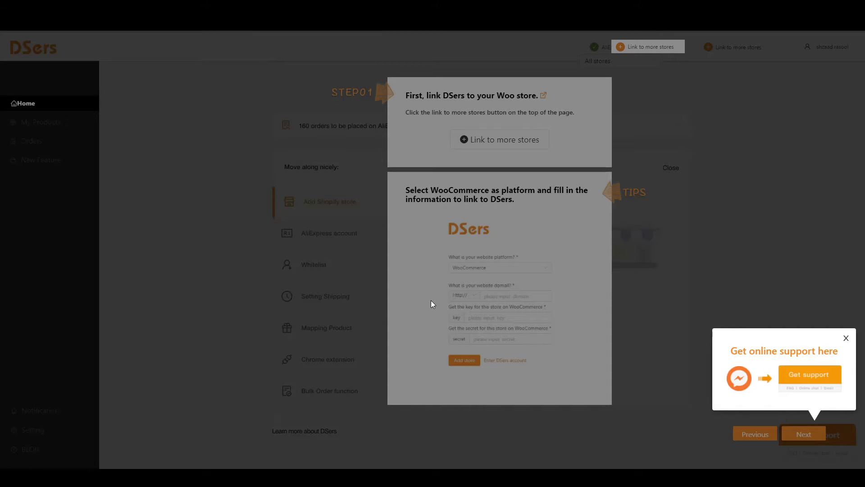
pyautogui.click(846, 338)
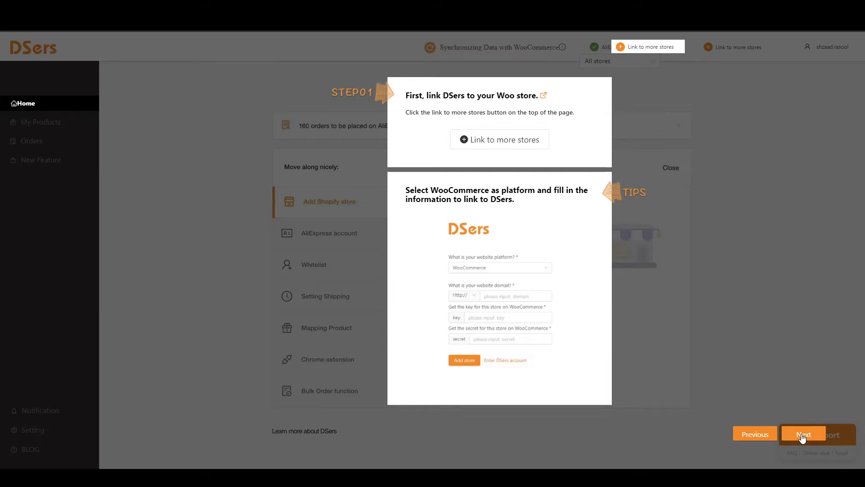
pyautogui.click(803, 435)
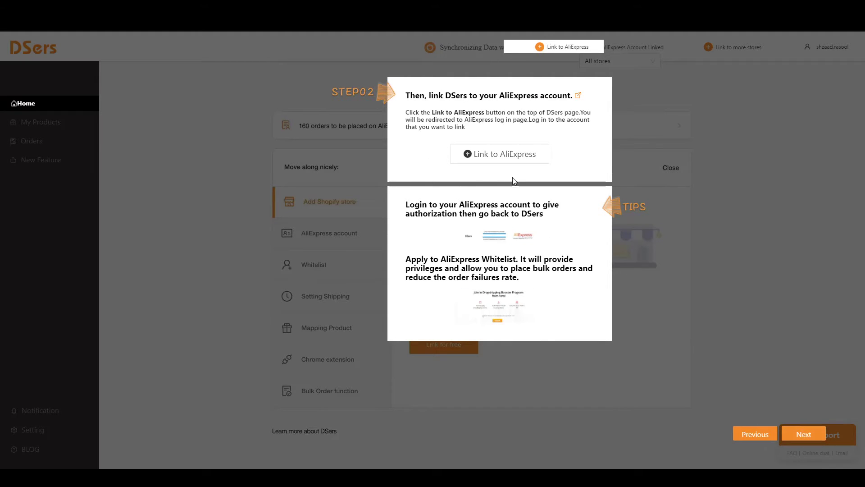
pyautogui.click(819, 434)
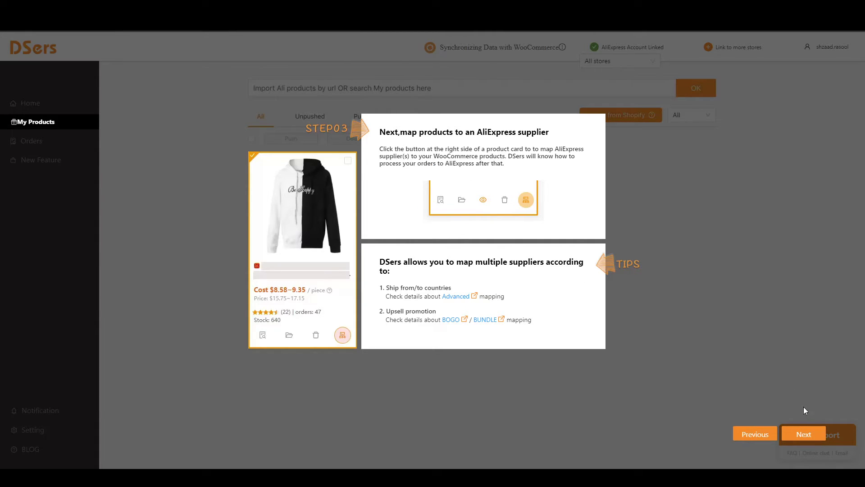
pyautogui.click(805, 434)
pyautogui.click(807, 436)
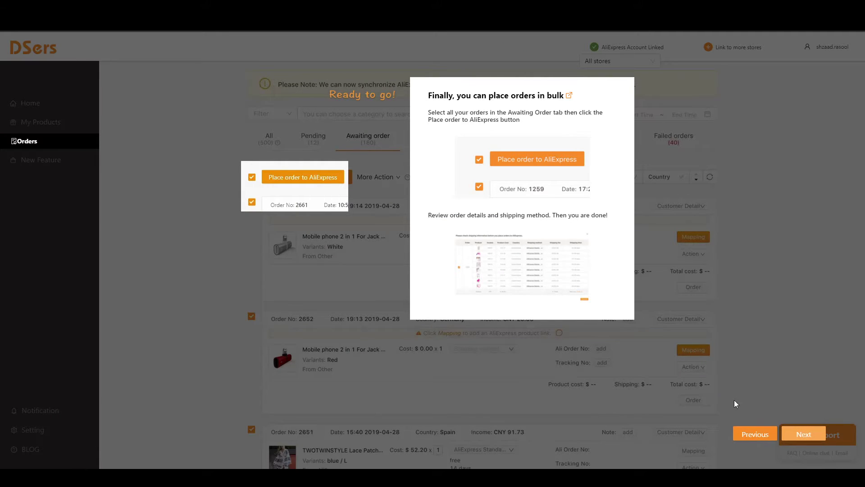
pyautogui.click(797, 433)
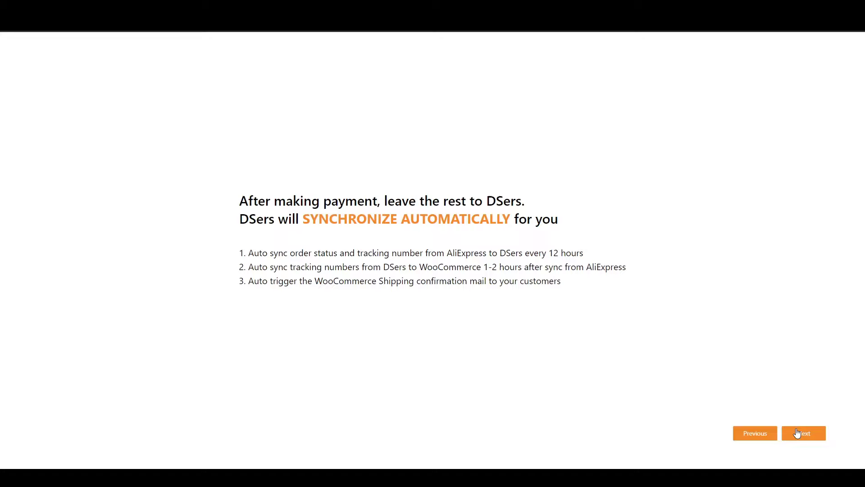
pyautogui.click(804, 436)
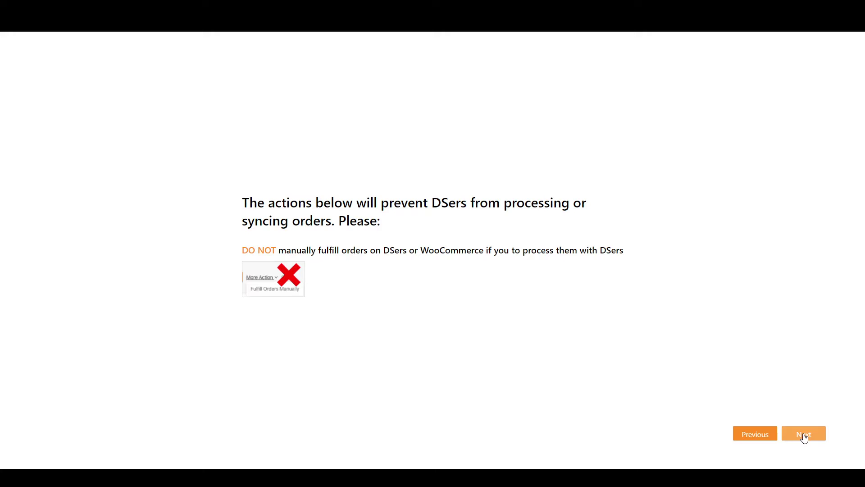
pyautogui.click(804, 437)
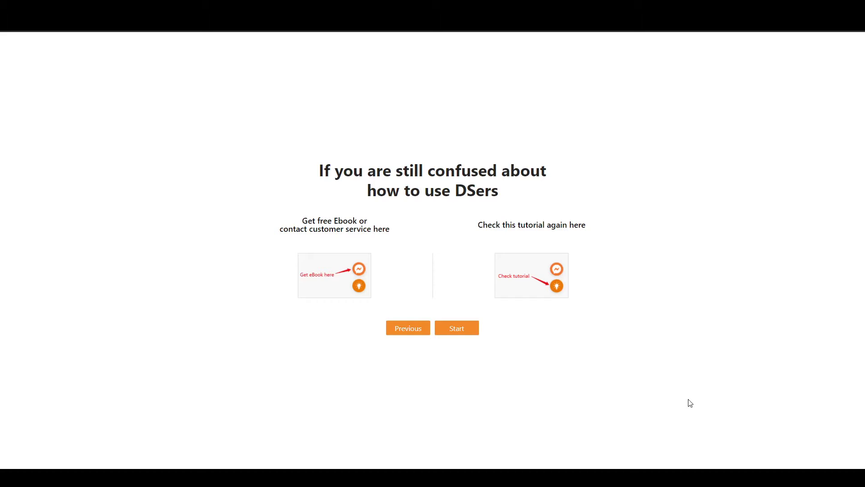
pyautogui.click(450, 331)
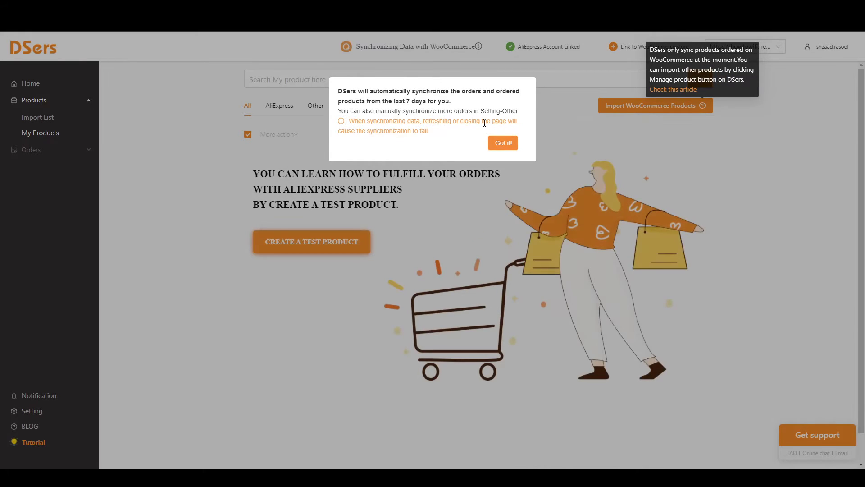
pyautogui.click(501, 144)
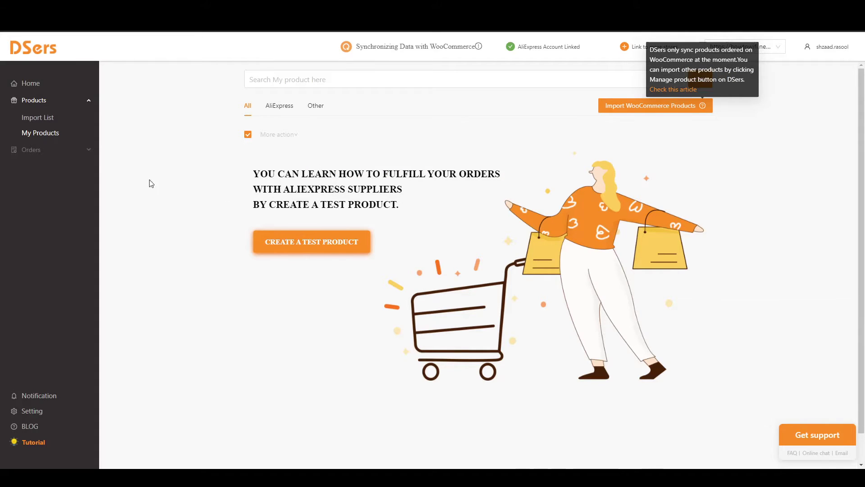
# Step: Try to turn on automatic shipping confirmation e-mails in the DSers settings and open the guide for installing its WordPress plugin
pyautogui.click(32, 411)
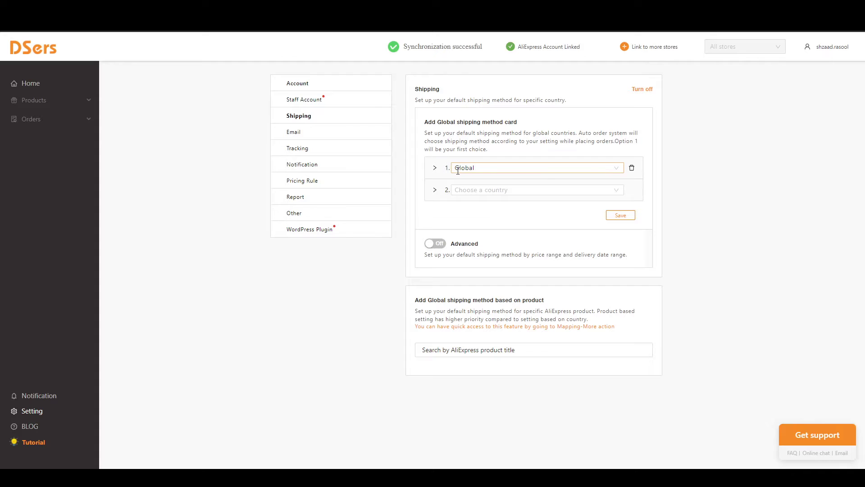
pyautogui.click(303, 133)
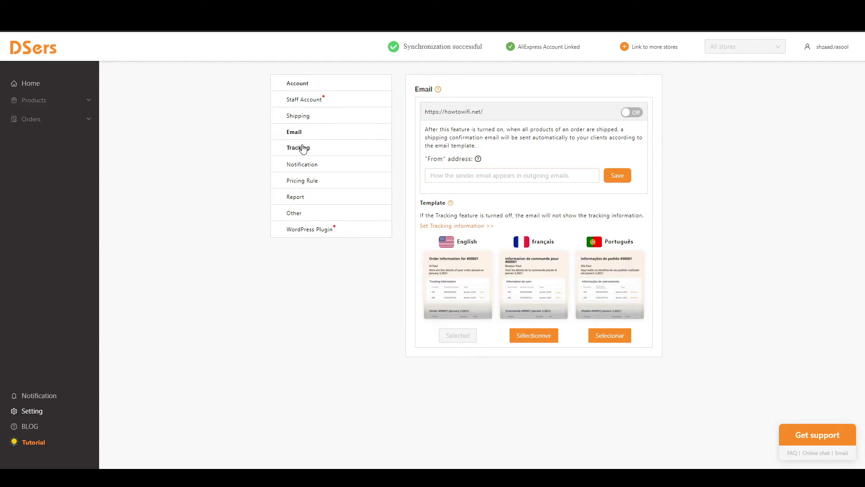
pyautogui.click(633, 114)
pyautogui.click(631, 114)
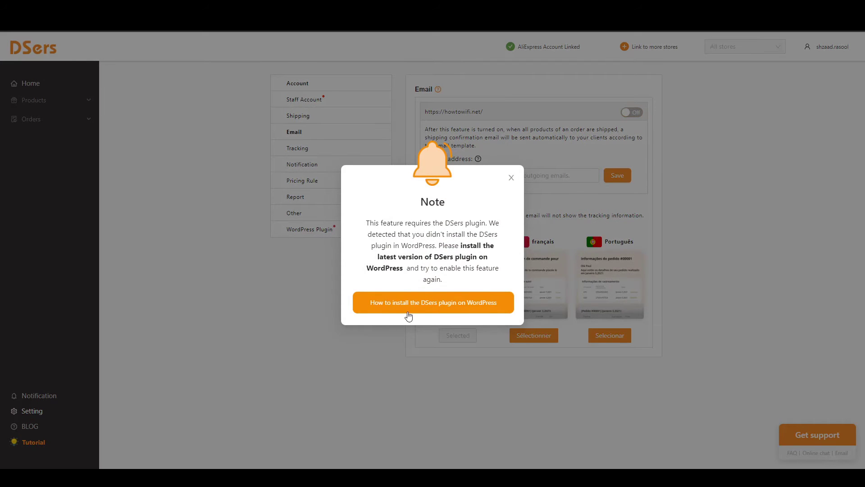
pyautogui.click(415, 309)
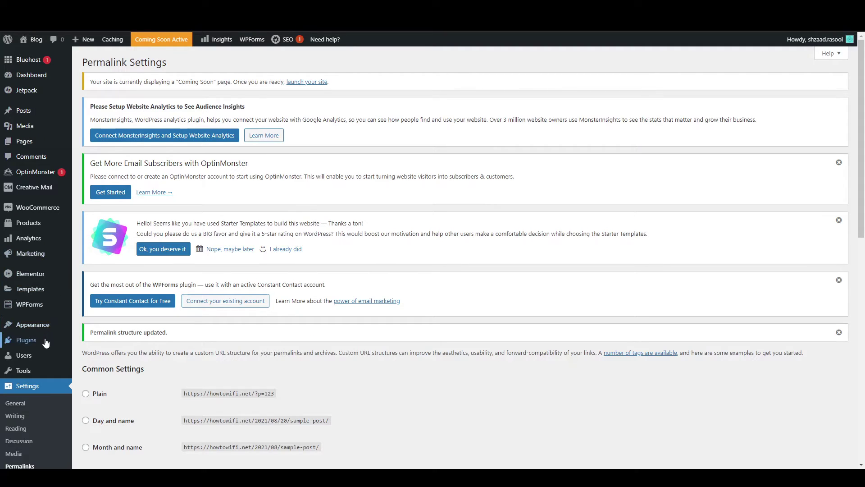
# Step: In the WordPress dashboard, upload the DSers plugin file 1.5.1.zip, install it, and activate it
pyautogui.moveTo(43, 342)
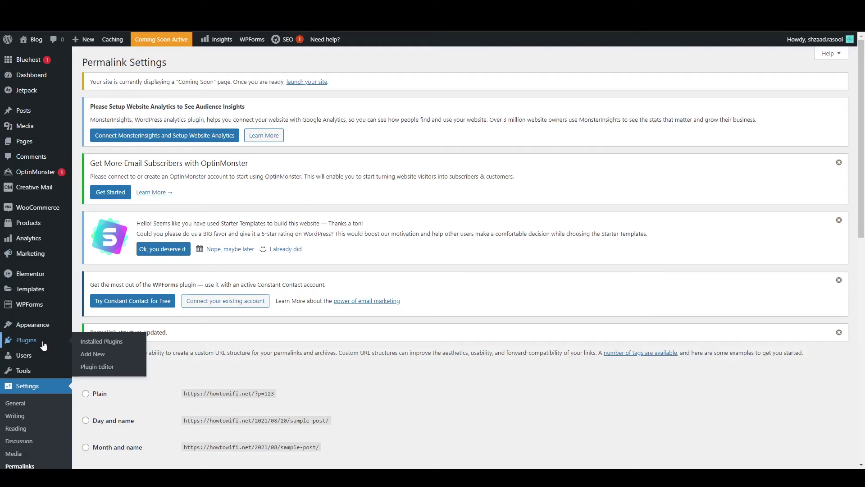
pyautogui.click(96, 354)
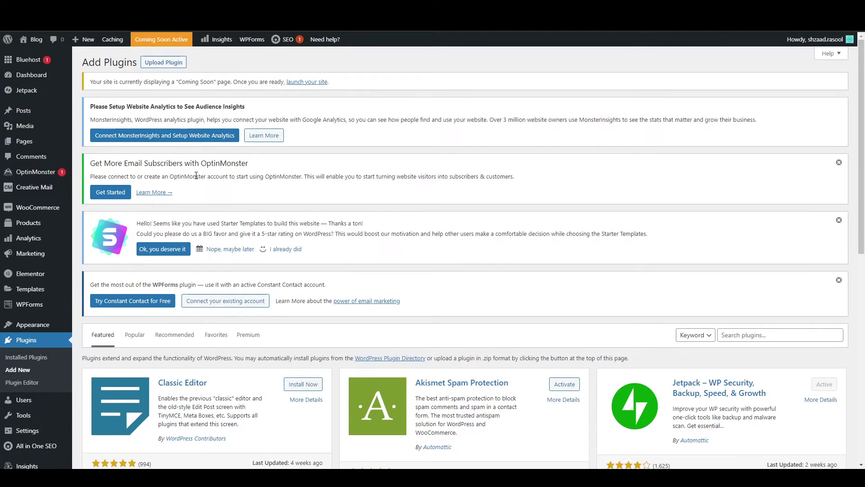
pyautogui.click(158, 63)
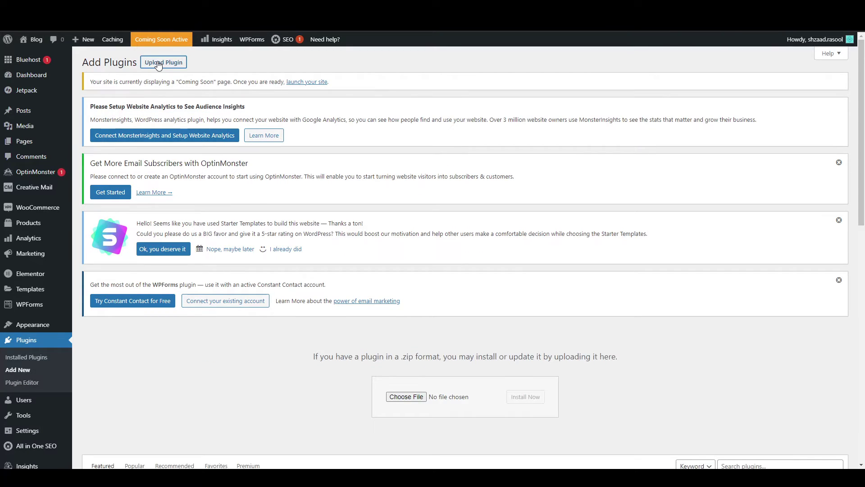
pyautogui.click(403, 398)
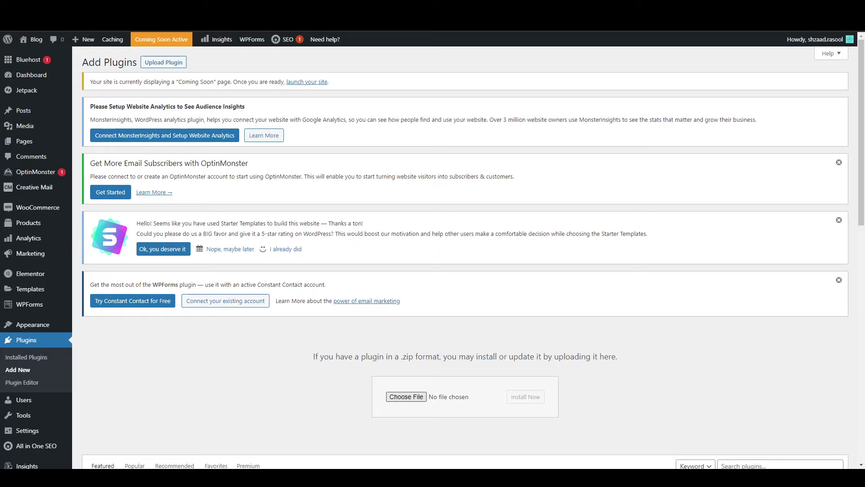
pyautogui.doubleClick(381, 360)
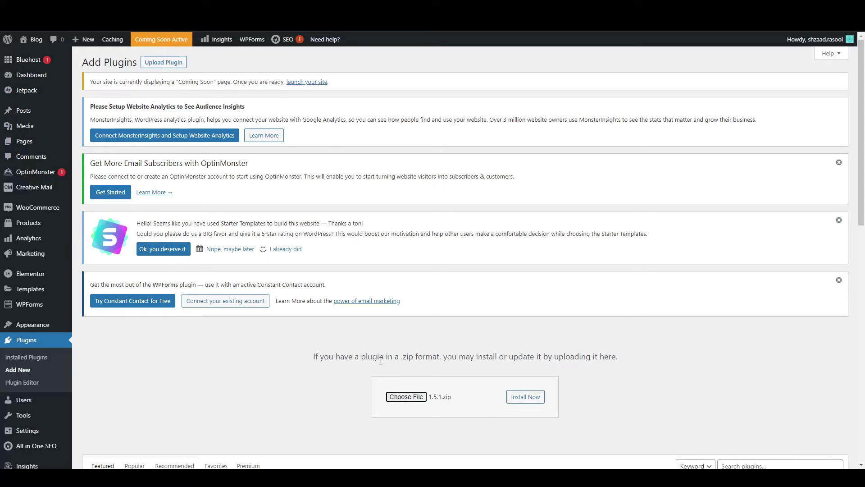
pyautogui.click(517, 399)
pyautogui.scroll(-2, 307, 364)
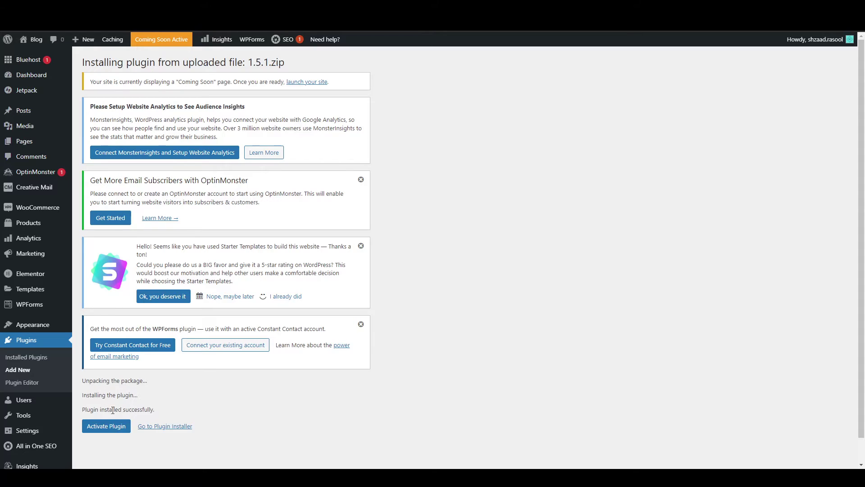
pyautogui.click(107, 429)
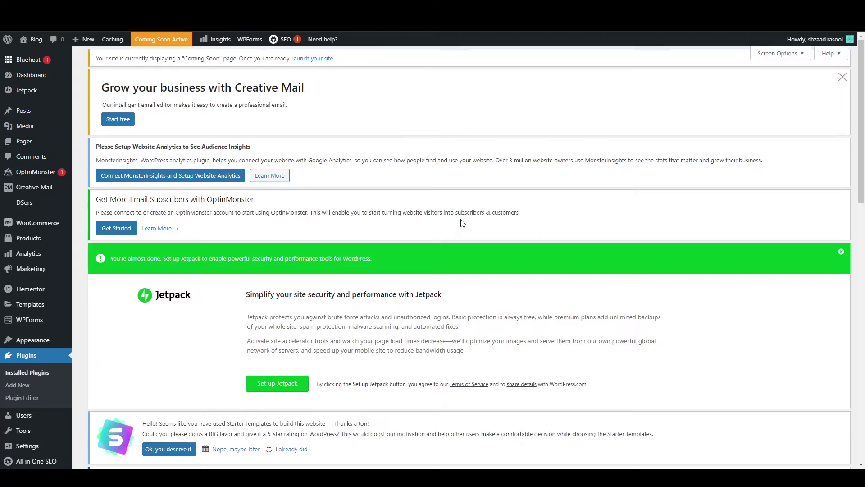
pyautogui.scroll(-5, 461, 223)
pyautogui.scroll(3, 461, 223)
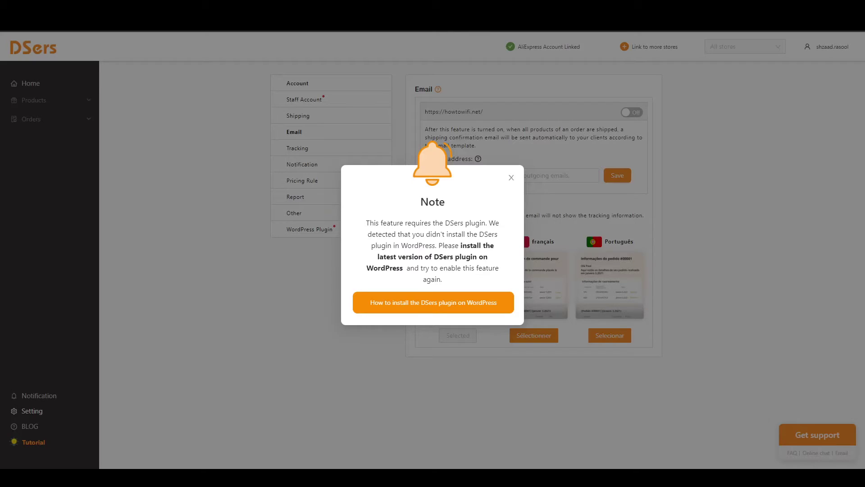
# Step: Switch to DSers, dismiss the plugin note, toggle shipping confirmation e-mails for howtowifi.net, and look at the tracking and notification settings
pyautogui.click(511, 177)
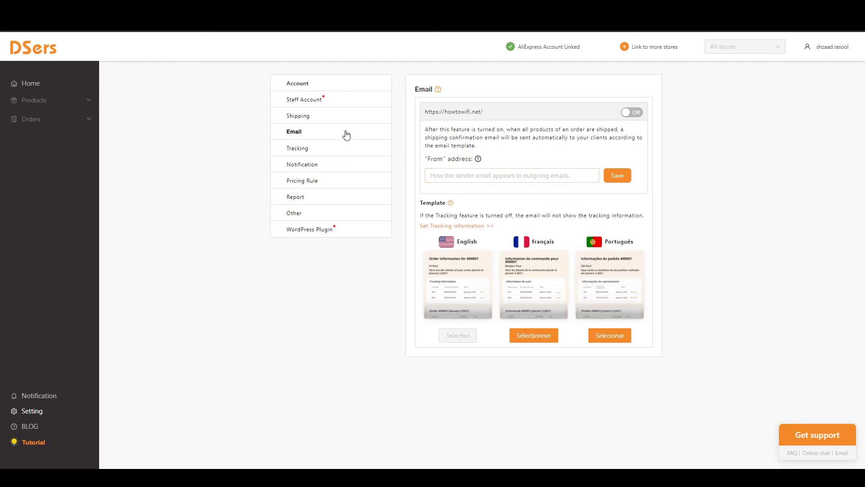
pyautogui.click(637, 118)
pyautogui.click(299, 149)
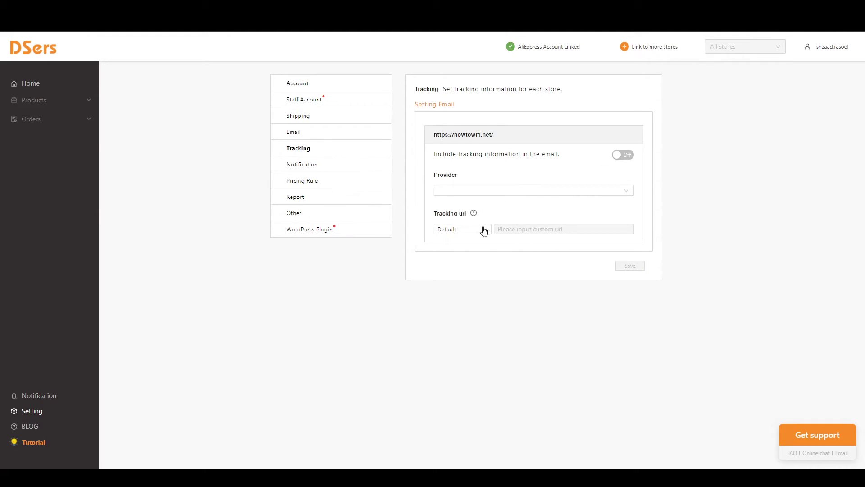
pyautogui.click(315, 165)
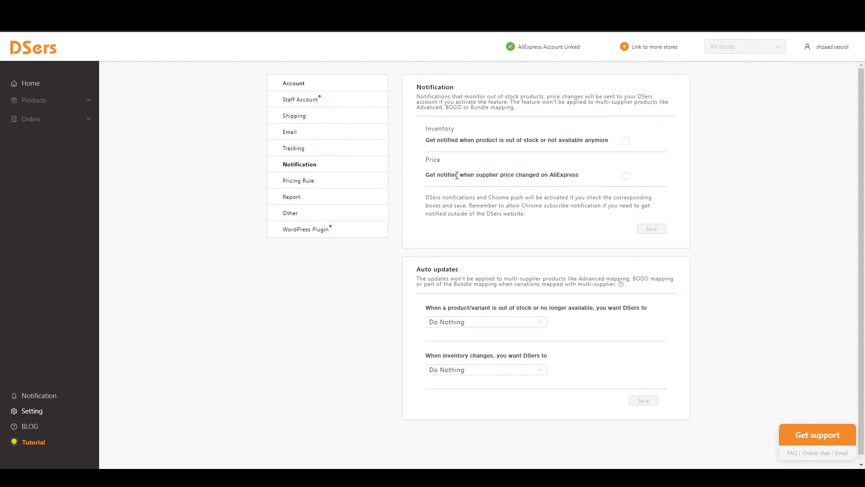
# Step: Turn on the DSers pricing rule for howtowifi.net and set the regular price to the pricing cost plus 15
pyautogui.click(332, 185)
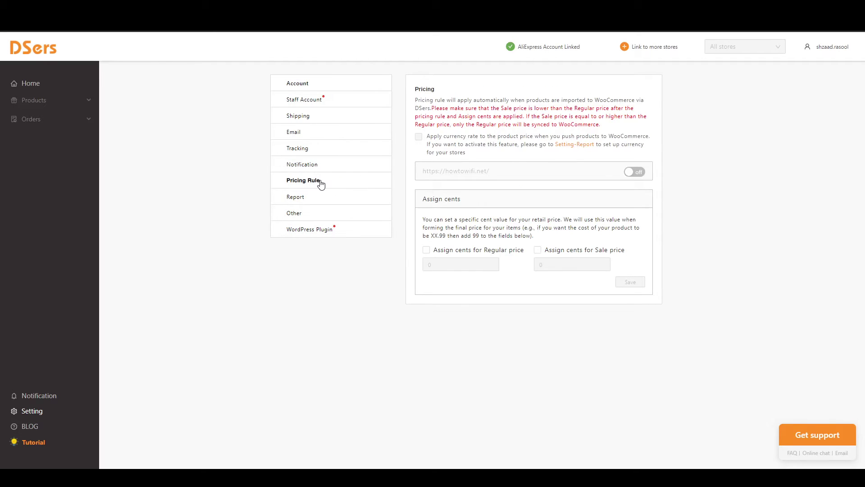
pyautogui.click(639, 175)
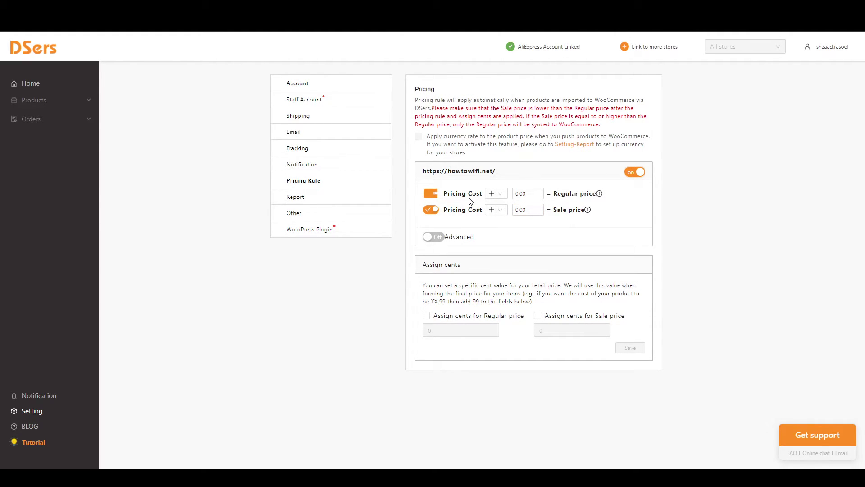
pyautogui.click(530, 196)
pyautogui.write('15')
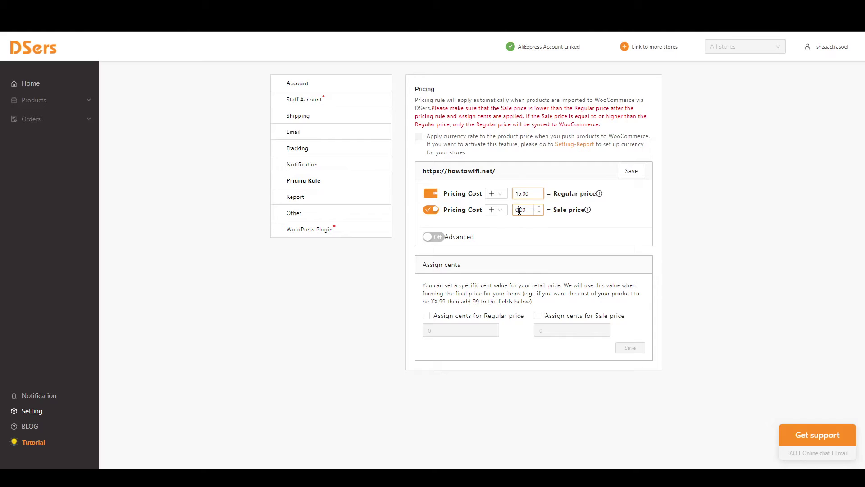
pyautogui.click(520, 210)
# Step: Look at the report and WordPress plugin settings, and open the product import list
pyautogui.click(304, 204)
pyautogui.click(317, 233)
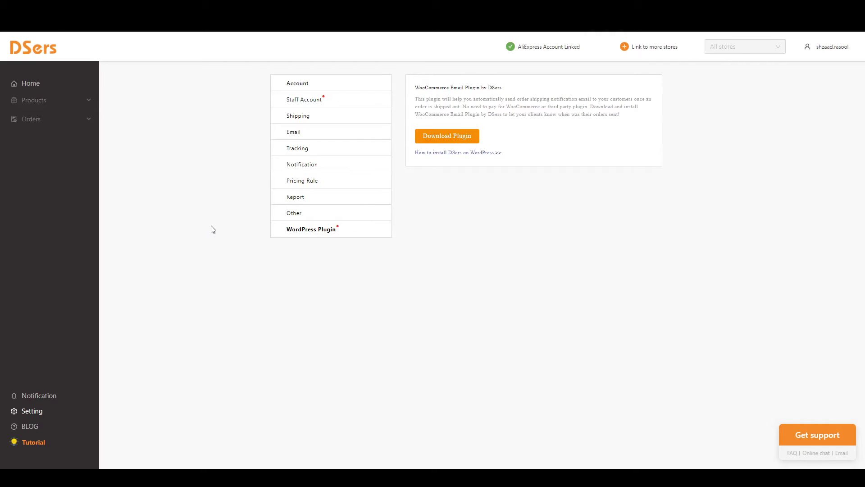
pyautogui.click(43, 104)
pyautogui.click(50, 119)
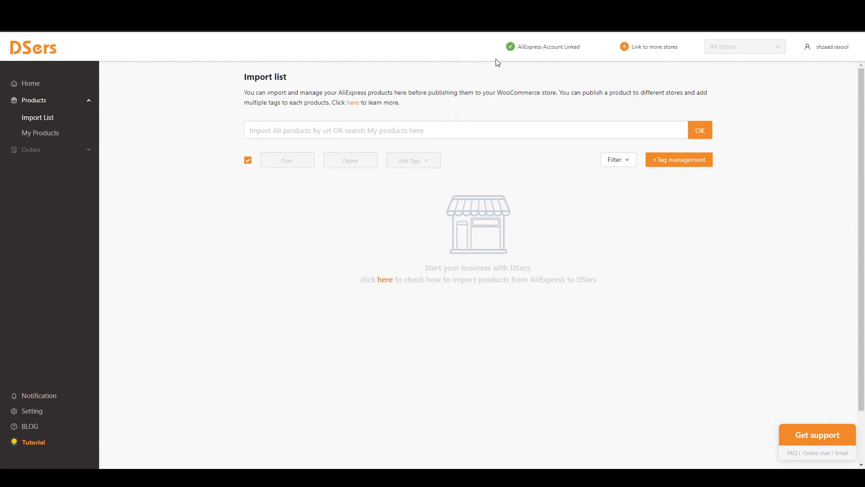
# Step: Switch to AliExpress, search for "tshirts men t shirt", and browse the listed T-shirts for a product to import
pyautogui.hotkey('ctrl', 'Tab')
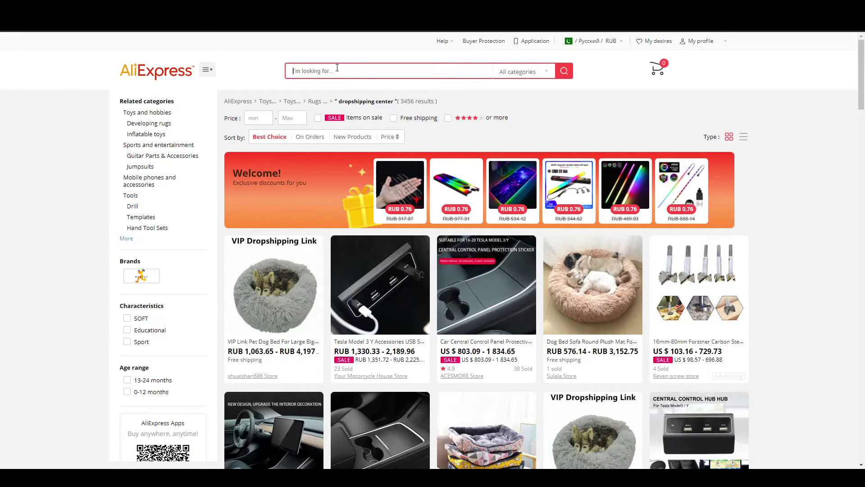
pyautogui.write('tshirts')
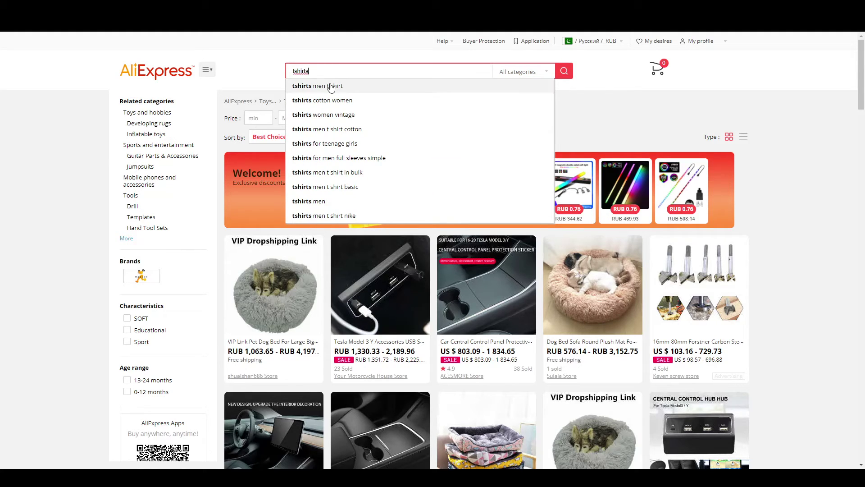
pyautogui.click(331, 93)
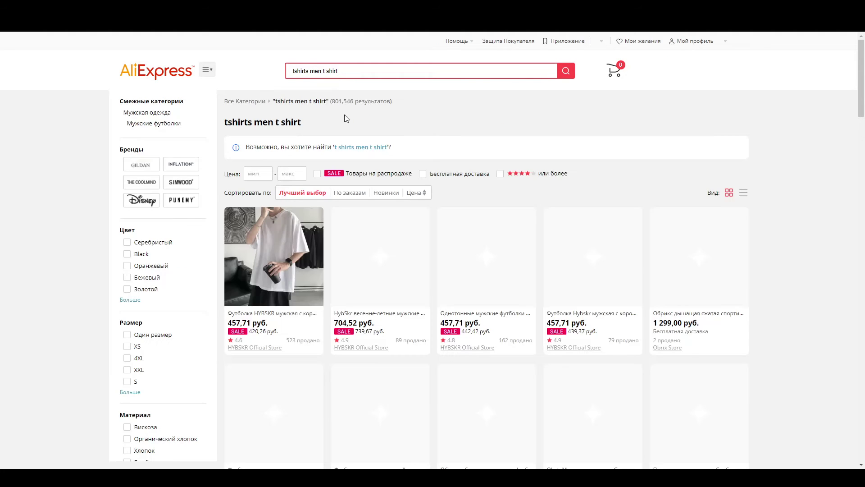
pyautogui.scroll(-6, 291, 223)
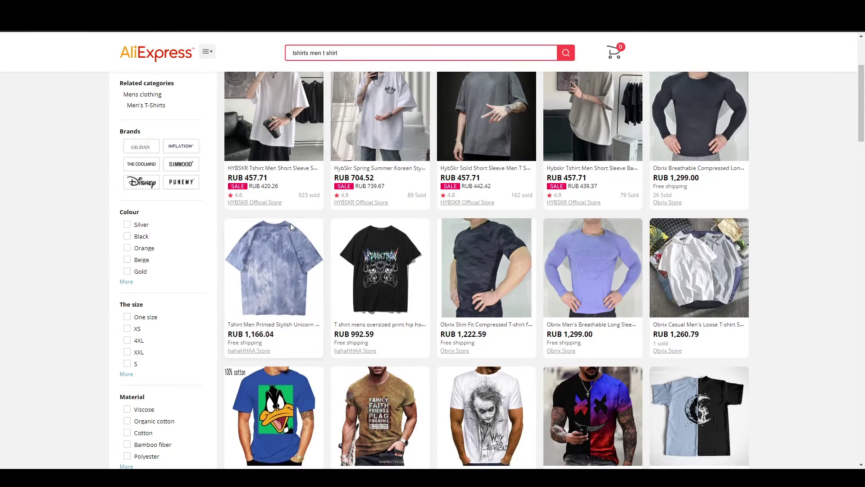
pyautogui.scroll(-2, 291, 228)
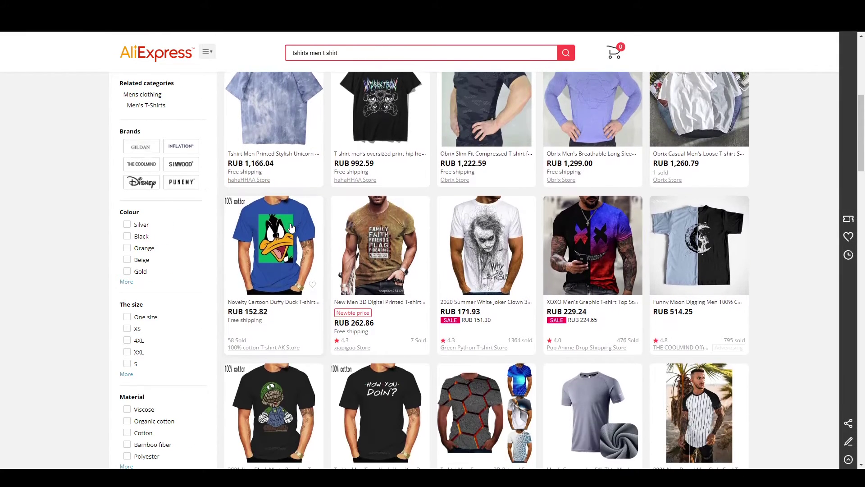
pyautogui.scroll(-5, 291, 227)
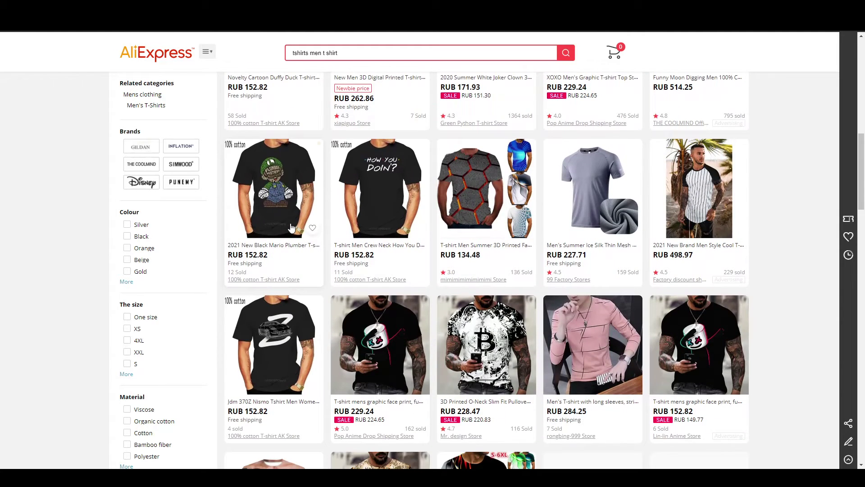
pyautogui.scroll(-3, 291, 227)
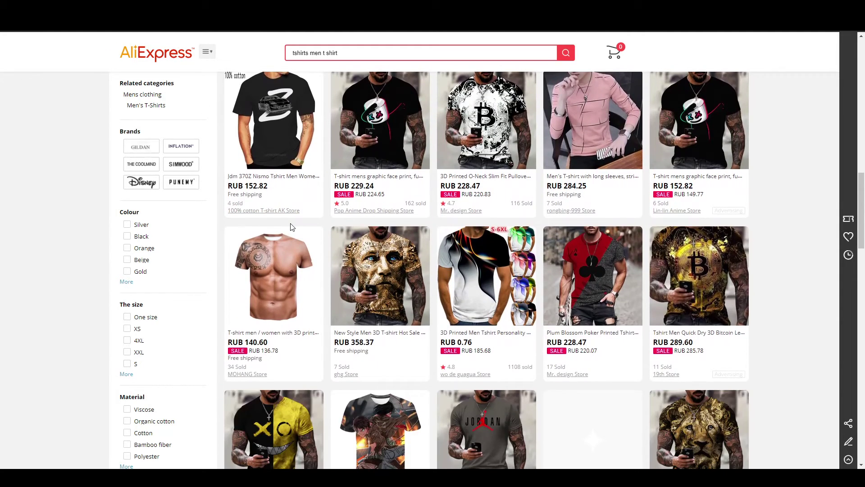
pyautogui.scroll(-3, 291, 227)
pyautogui.scroll(-10, 291, 227)
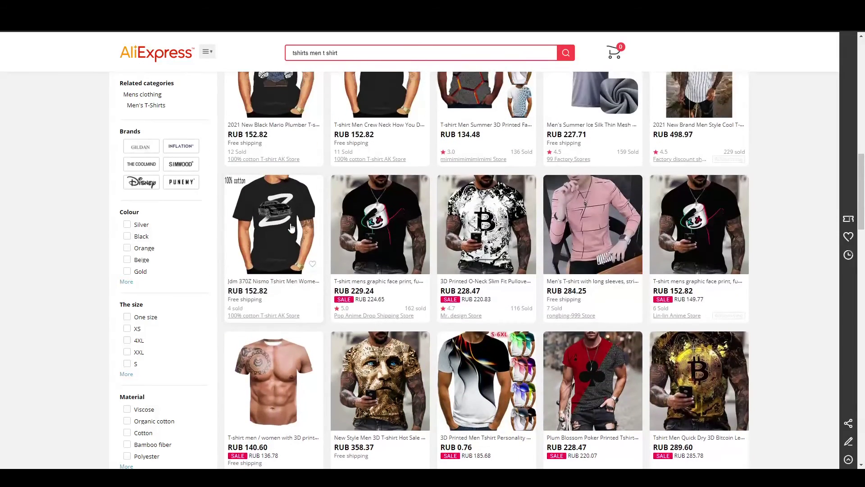
pyautogui.scroll(3, 292, 227)
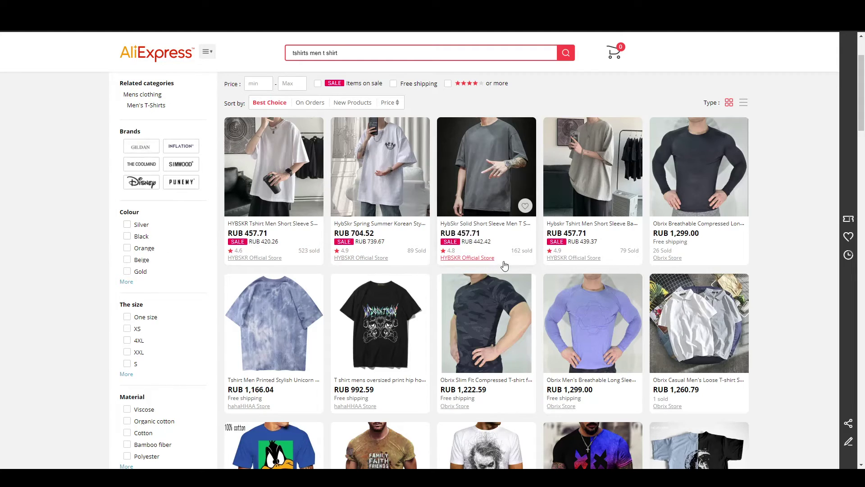
# Step: Open the Obrix casual men's loose T-shirt and import it into the DSers import list by its AliExpress product URL
pyautogui.click(703, 322)
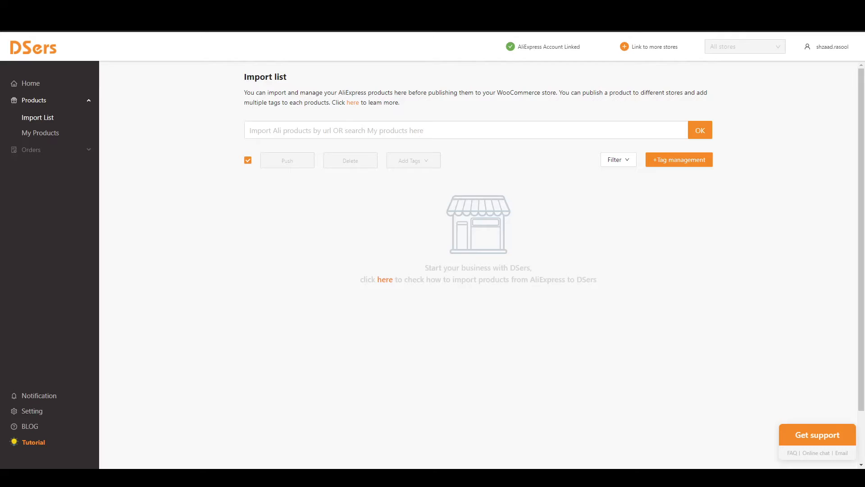
pyautogui.click(309, 133)
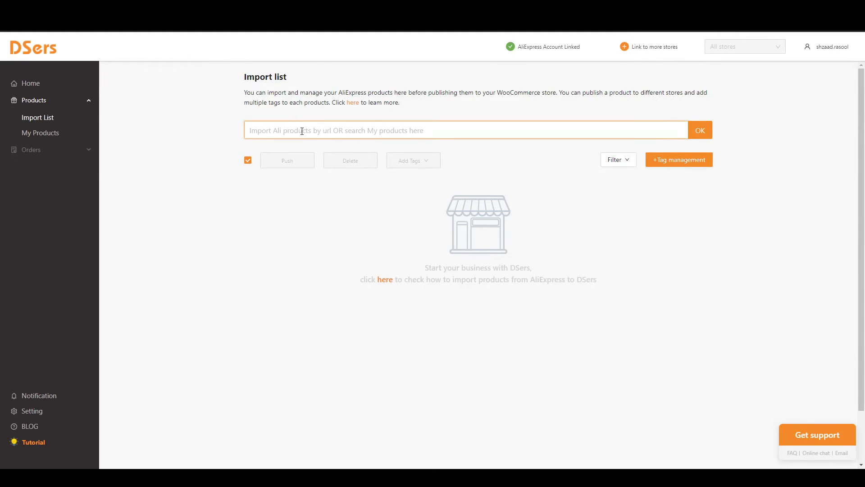
pyautogui.hotkey('ctrl', 'v')
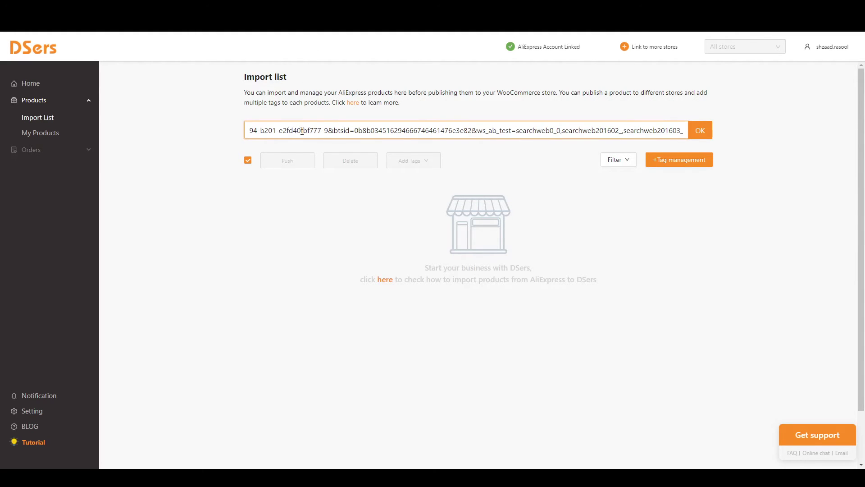
pyautogui.click(702, 137)
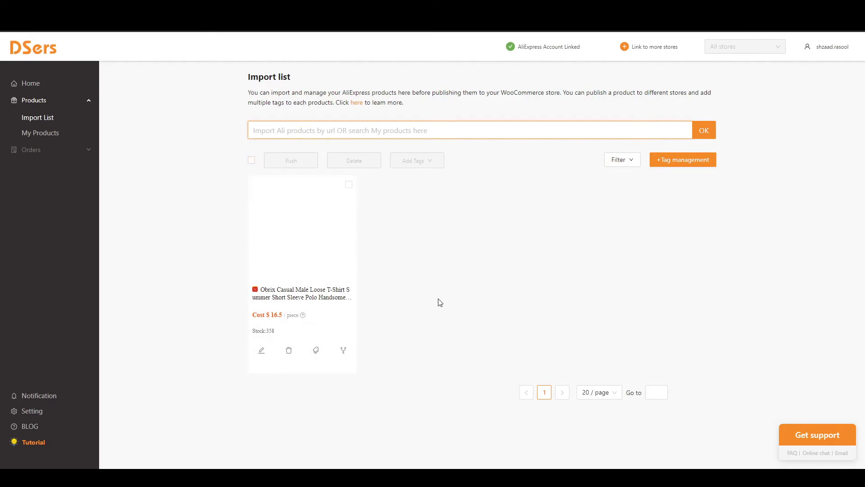
# Step: Open the imported shirt for editing and shorten its title to "Casual Male Loose T-Shirt Summer Short Sleeve Polo"
pyautogui.click(261, 352)
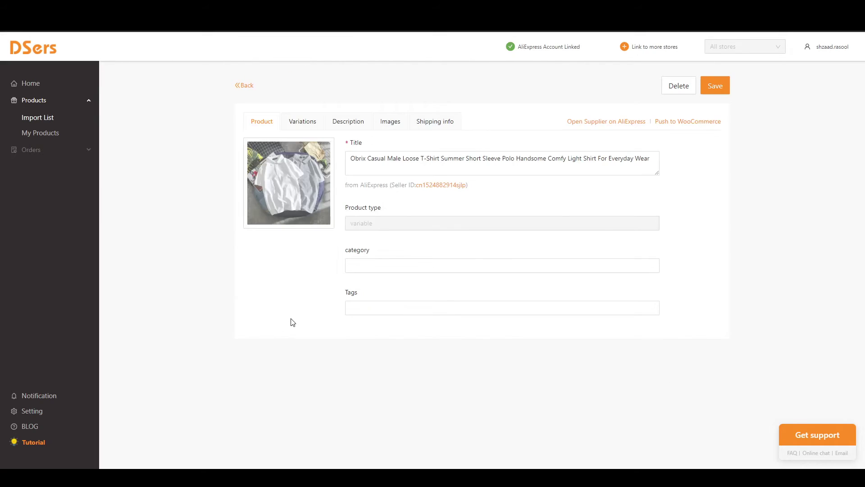
pyautogui.click(374, 171)
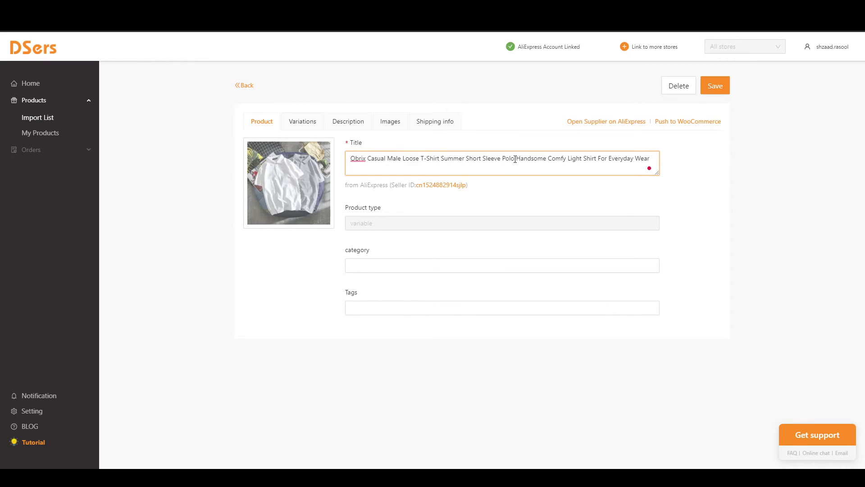
pyautogui.moveTo(516, 159); pyautogui.dragTo(656, 166)
pyautogui.press('BackSpace')
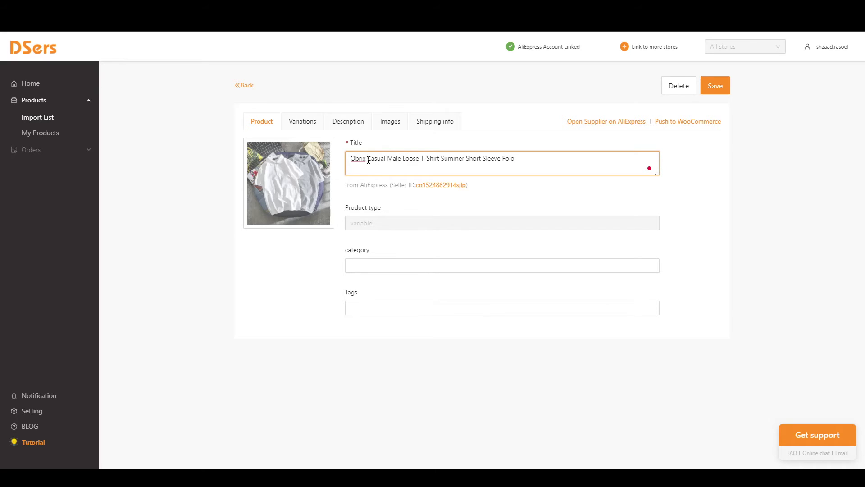
pyautogui.moveTo(369, 160); pyautogui.dragTo(350, 158)
pyautogui.press('BackSpace')
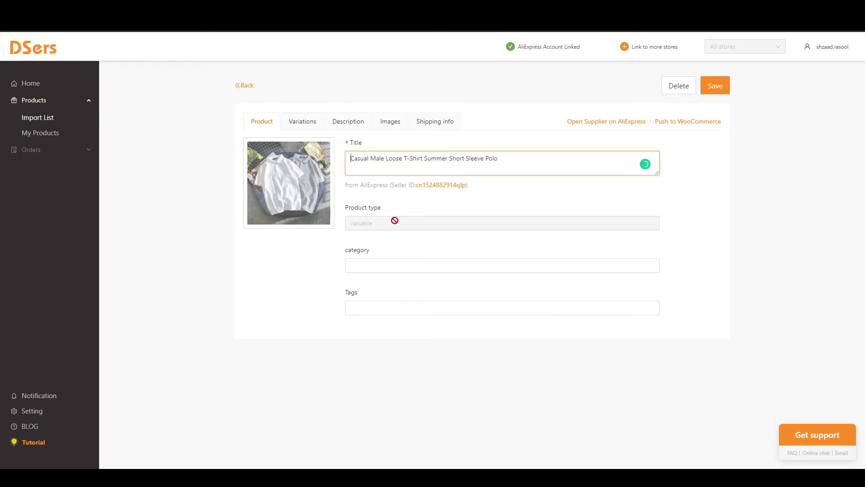
# Step: Assign the imported shirt to the Tshirts category
pyautogui.click(372, 267)
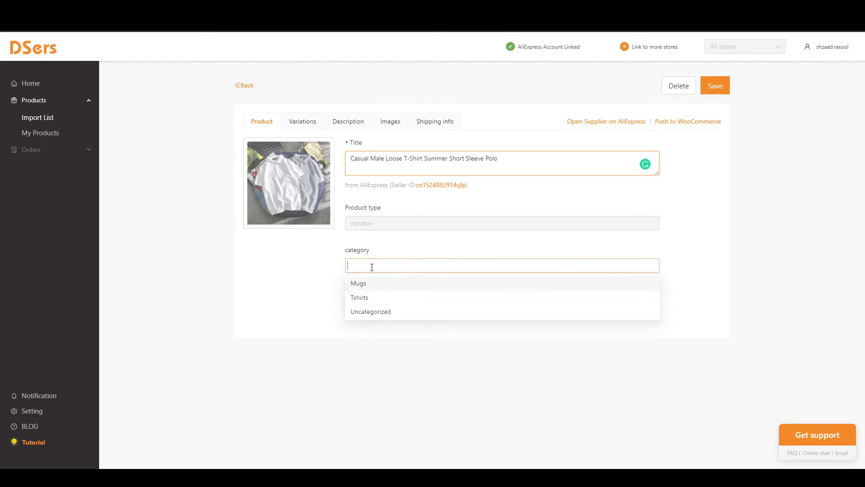
pyautogui.click(373, 299)
pyautogui.click(303, 282)
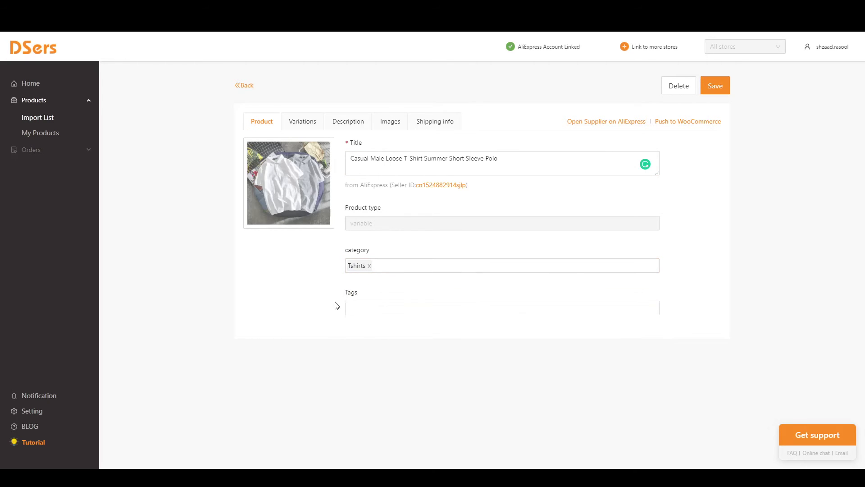
# Step: Review the imported shirt's tags, variations, description, images and shipping information
pyautogui.click(375, 309)
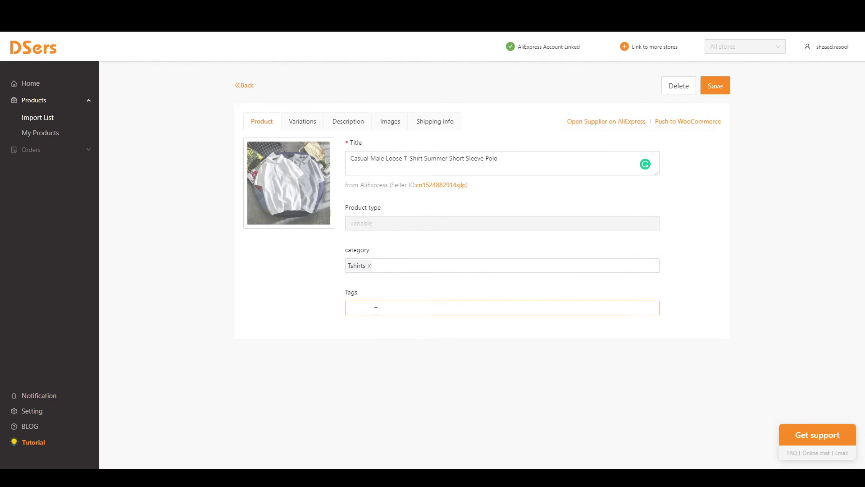
pyautogui.click(302, 121)
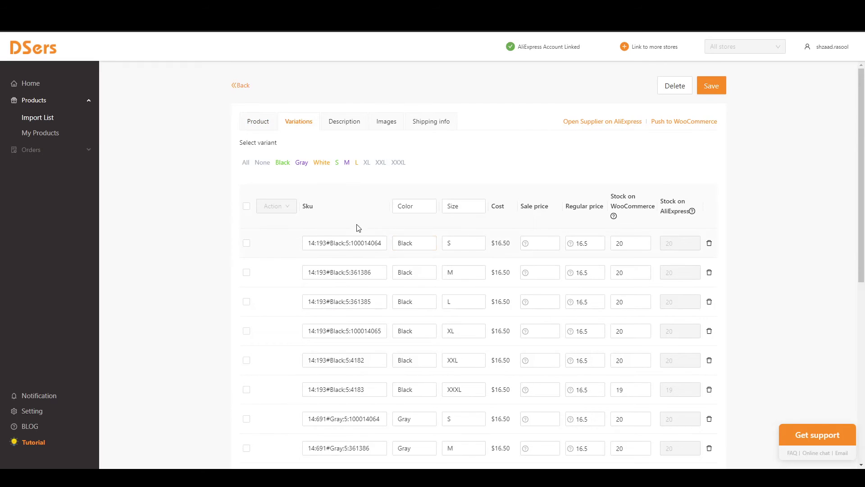
pyautogui.scroll(-6, 400, 296)
pyautogui.scroll(6, 400, 296)
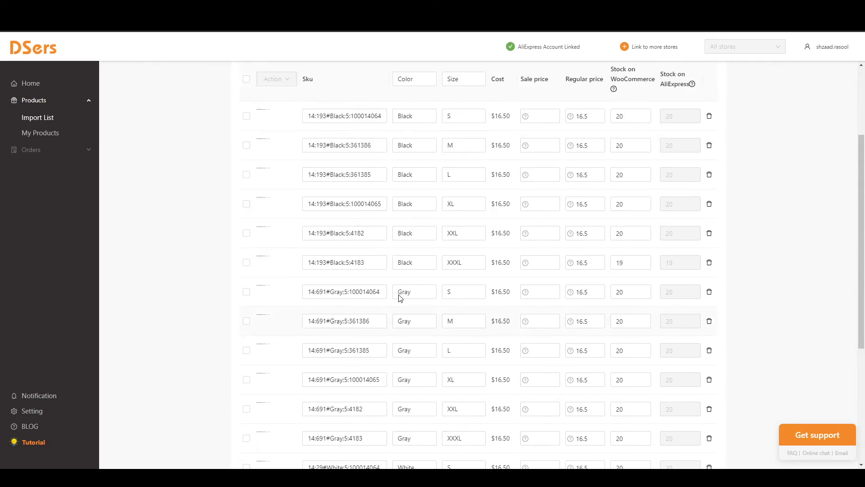
pyautogui.click(339, 122)
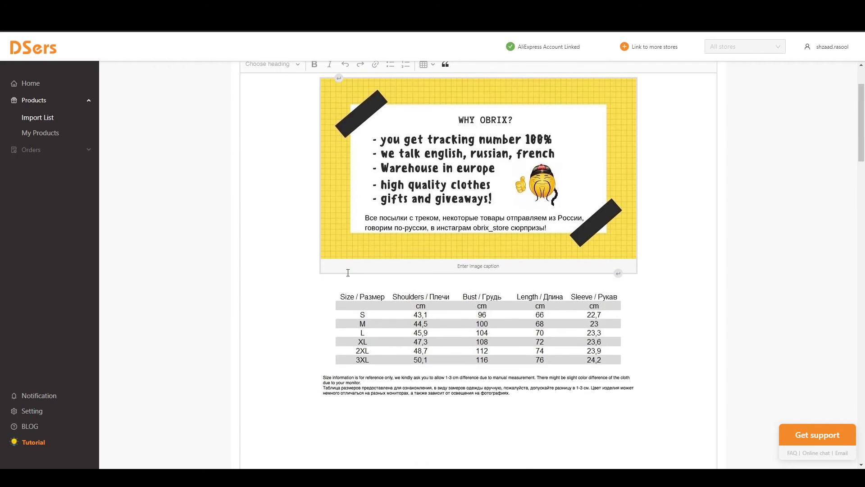
pyautogui.scroll(-5, 345, 270)
pyautogui.scroll(-15, 365, 286)
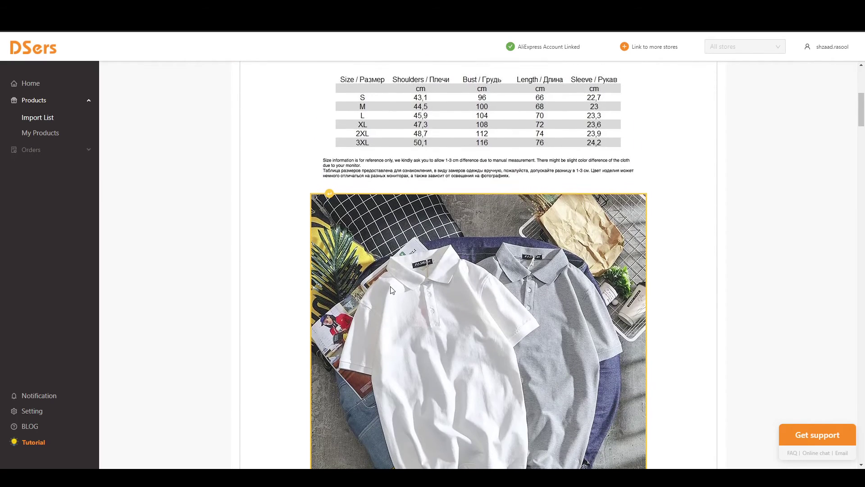
pyautogui.scroll(-15, 388, 281)
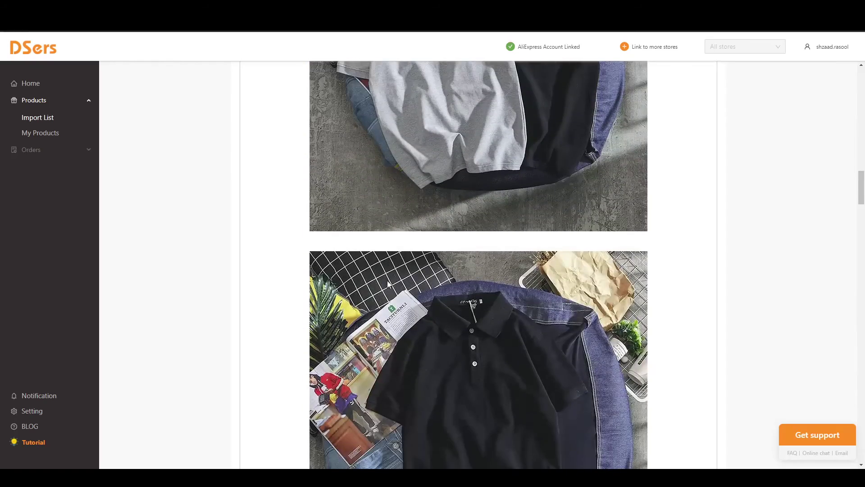
pyautogui.scroll(20, 386, 279)
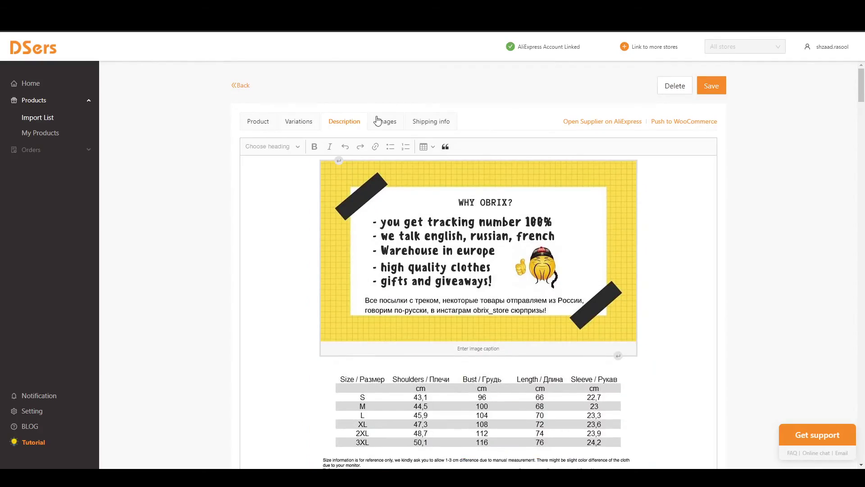
pyautogui.click(390, 122)
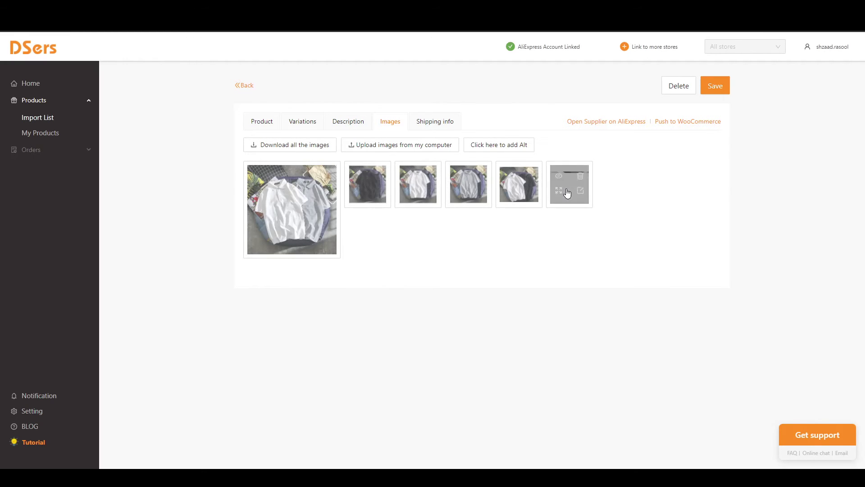
pyautogui.click(446, 126)
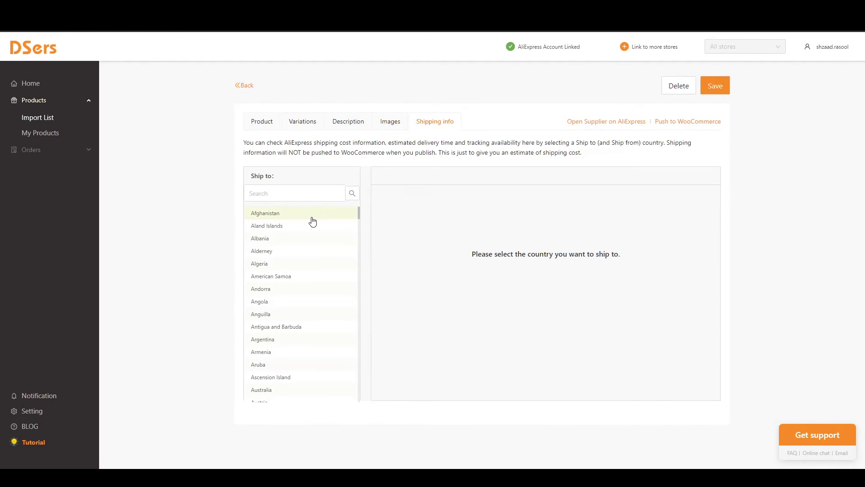
pyautogui.click(273, 200)
# Step: Save the shirt and push it to the howtowifi.net WooCommerce store with the pricing rule applied, also publishing it to the online store
pyautogui.click(718, 88)
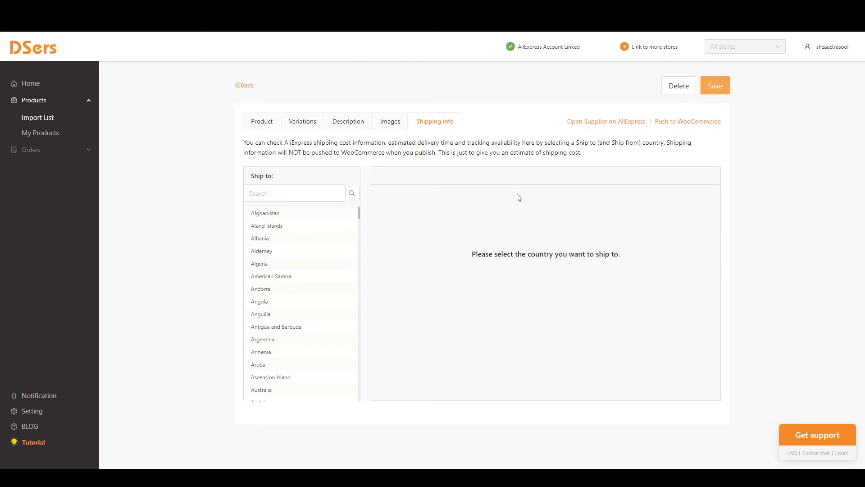
pyautogui.click(683, 125)
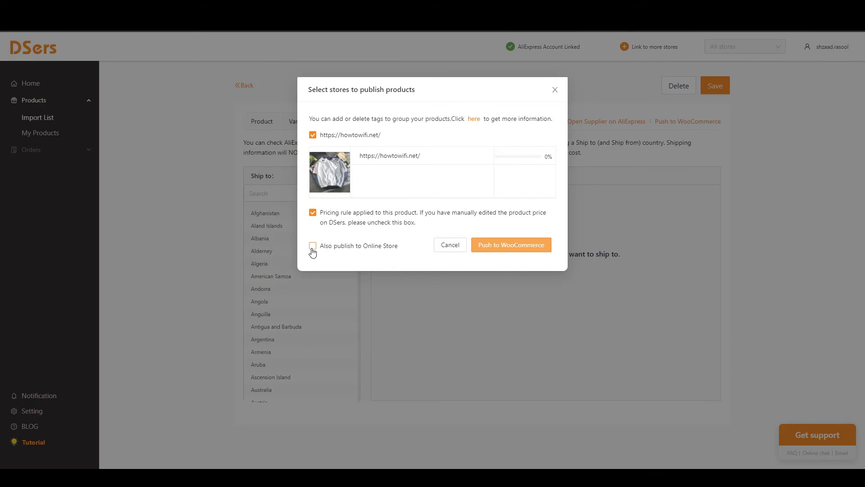
pyautogui.click(498, 246)
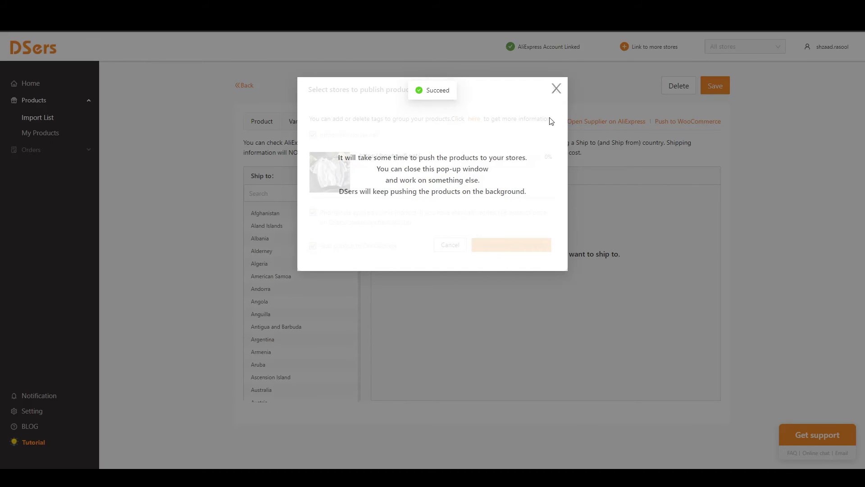
pyautogui.click(557, 88)
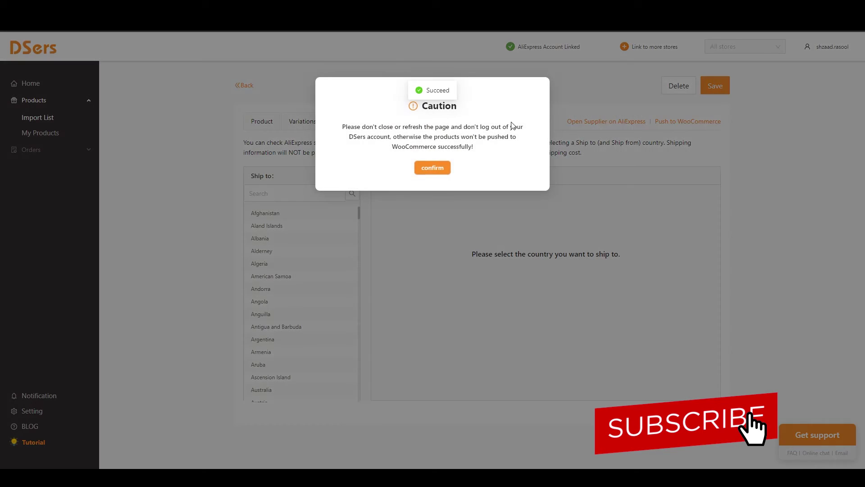
pyautogui.click(436, 168)
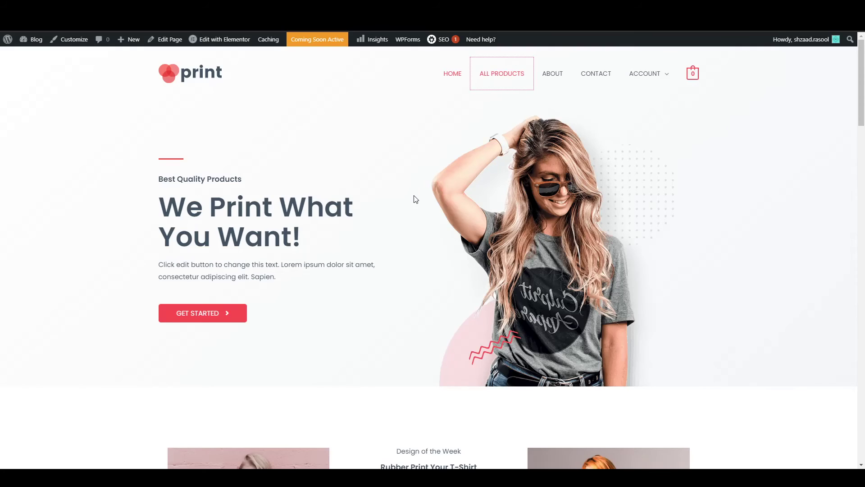
# Step: Switch to the store's website and look through its home page and All Products listing for the pushed shirt
pyautogui.scroll(-10, 413, 197)
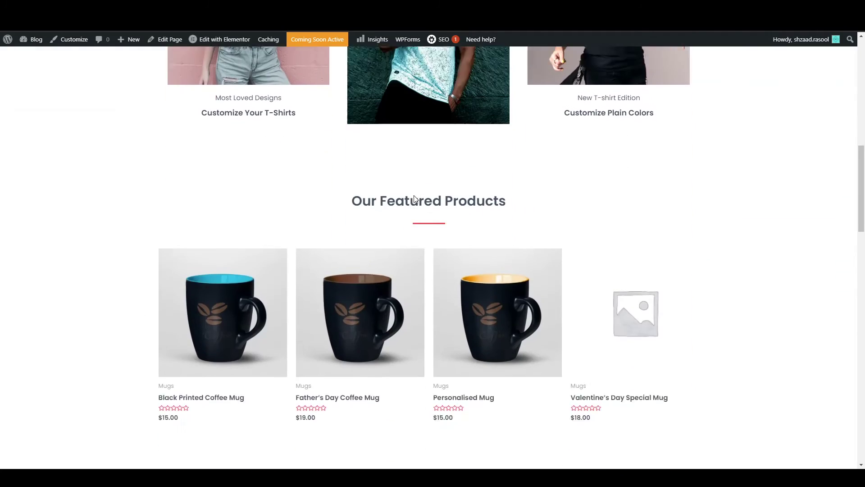
pyautogui.scroll(-1, 415, 199)
pyautogui.scroll(10, 416, 199)
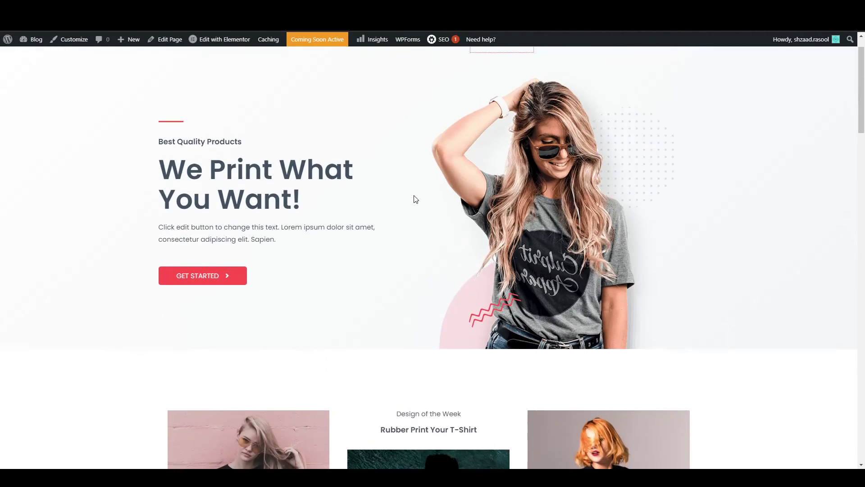
pyautogui.click(495, 73)
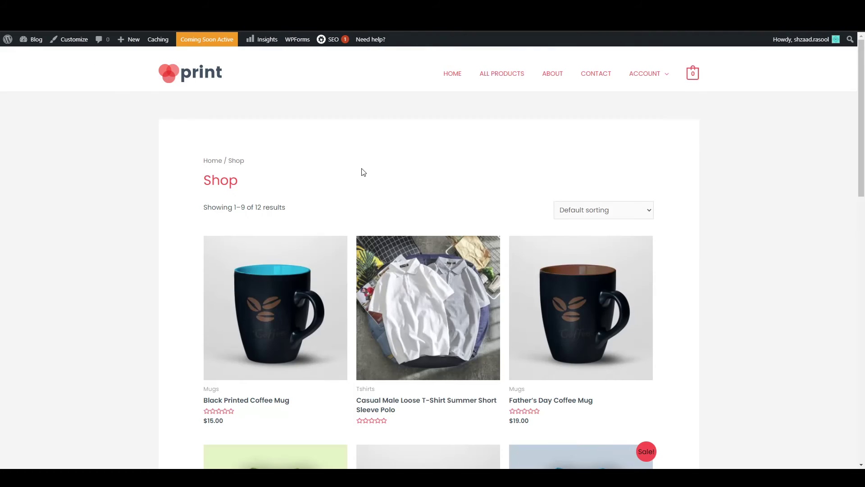
pyautogui.scroll(-2, 363, 172)
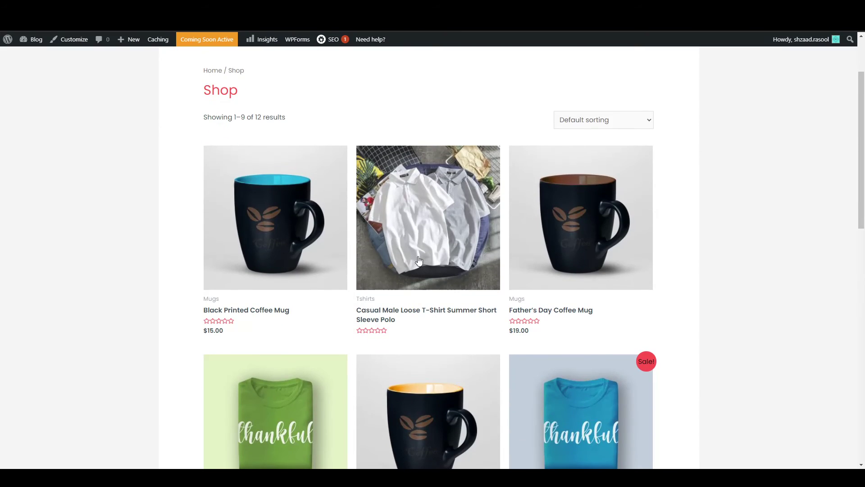
pyautogui.scroll(-3, 424, 261)
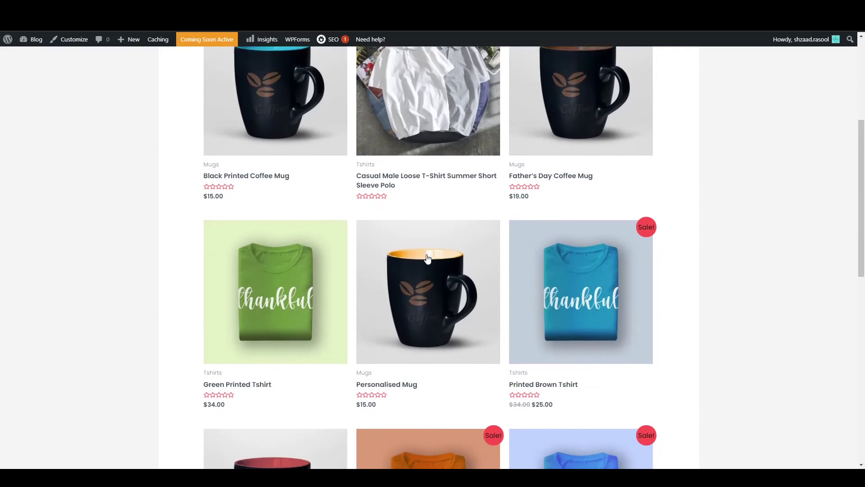
pyautogui.scroll(4, 429, 253)
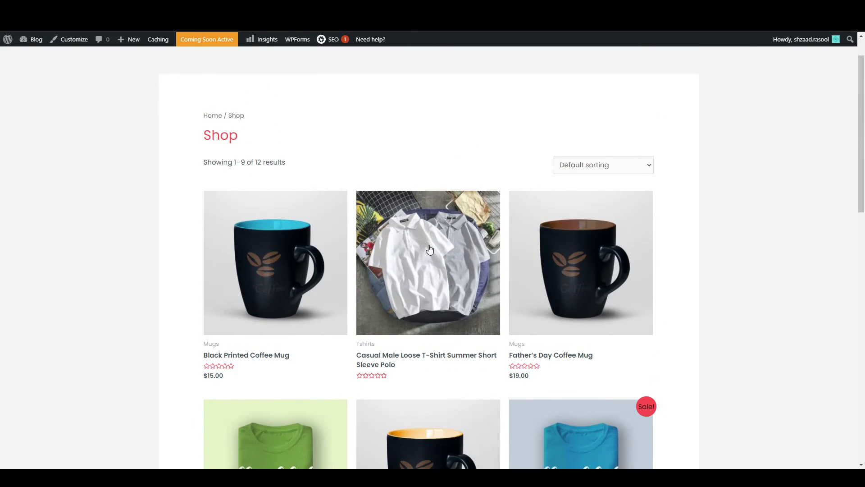
# Step: Open the product page of the Casual Male Loose T-Shirt Summer Short Sleeve Polo and examine its details
pyautogui.click(430, 249)
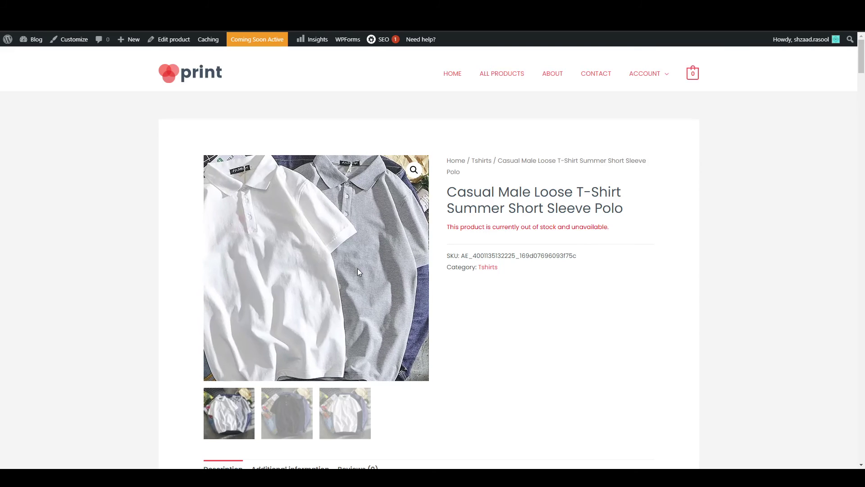
pyautogui.scroll(-10, 358, 269)
pyautogui.scroll(6, 358, 269)
pyautogui.scroll(5, 358, 269)
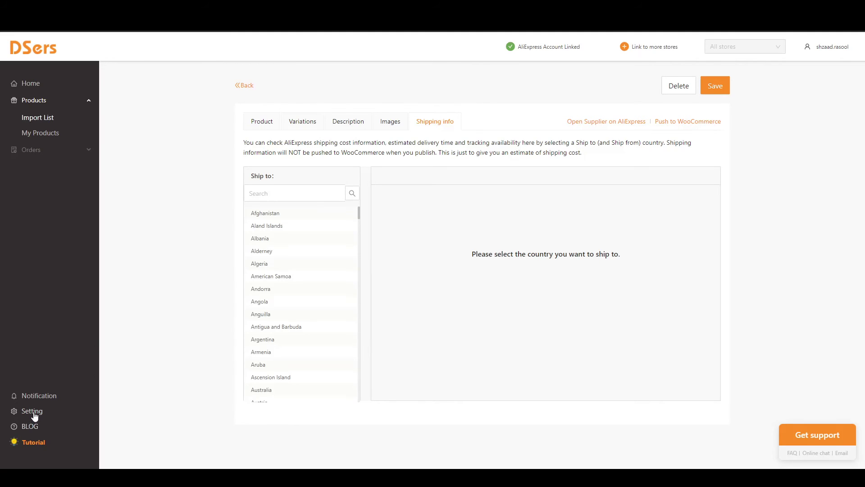
# Step: In the DSers tracking settings, choose provider dhl.at, include tracking information in emails, set the tracking URL to 17track, and save
pyautogui.click(32, 411)
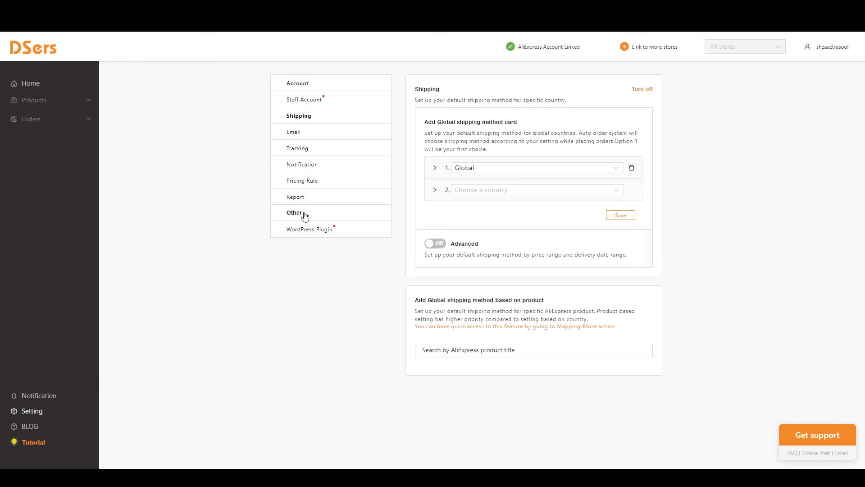
pyautogui.click(296, 148)
pyautogui.click(630, 158)
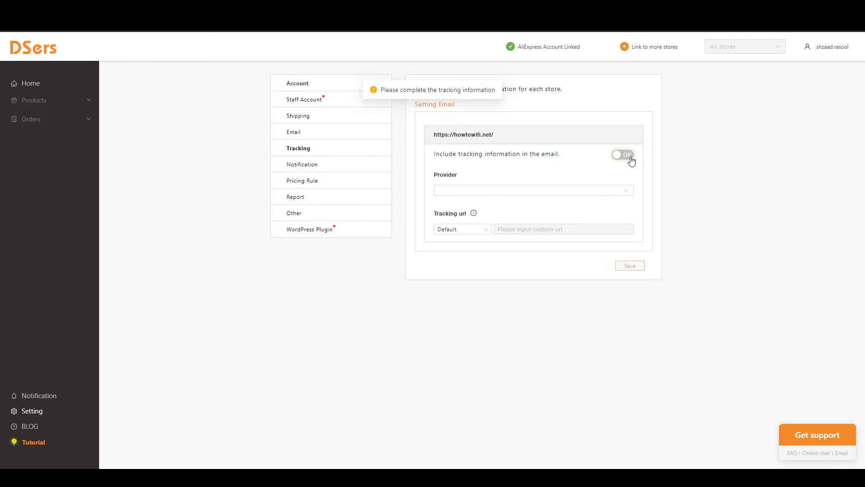
pyautogui.click(535, 195)
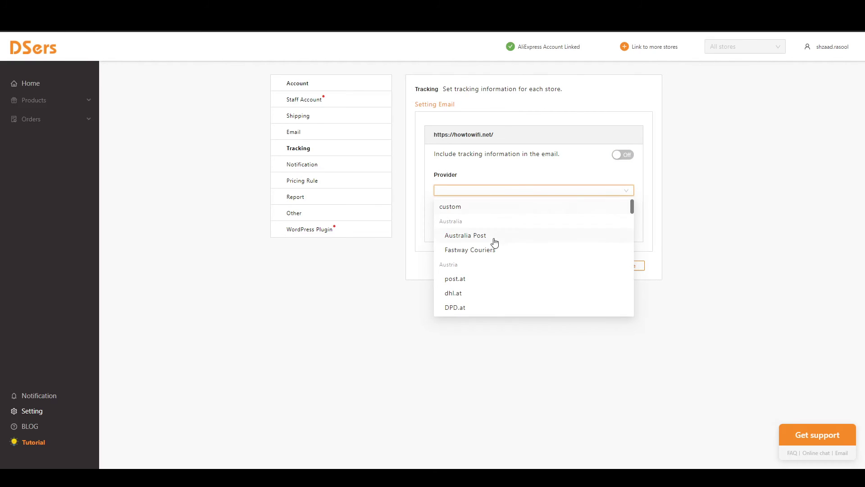
pyautogui.click(468, 293)
pyautogui.click(630, 155)
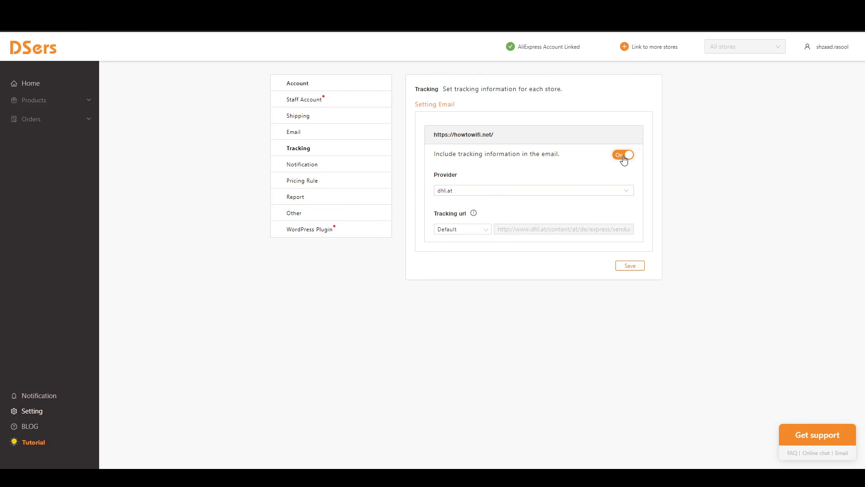
pyautogui.click(456, 230)
pyautogui.click(456, 265)
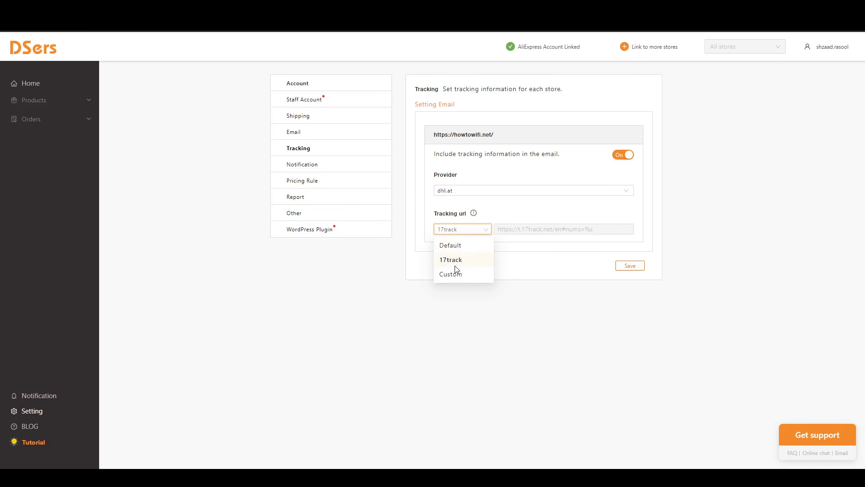
pyautogui.click(632, 266)
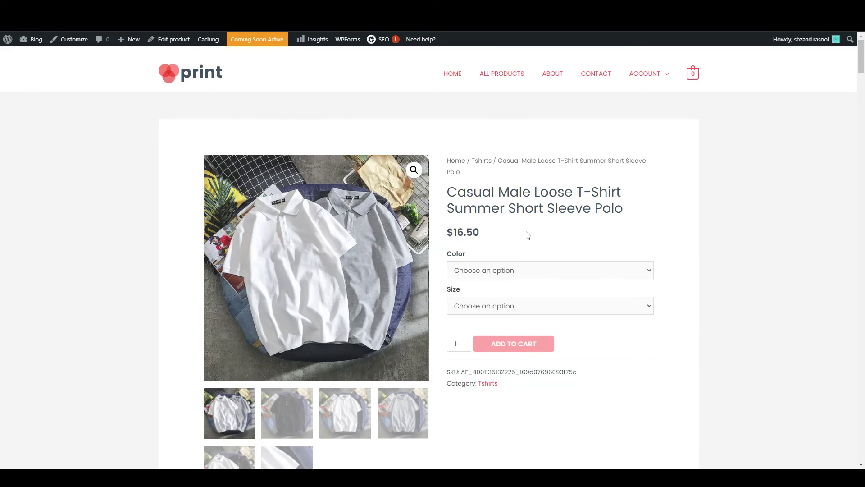
# Step: Switch to the store's website and check the shirt's product page and the home page
pyautogui.scroll(-4, 485, 276)
pyautogui.scroll(4, 486, 277)
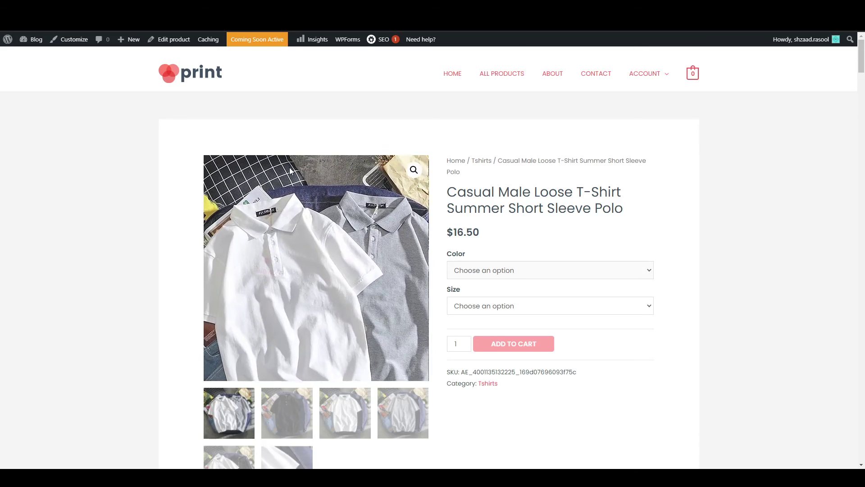
pyautogui.click(194, 78)
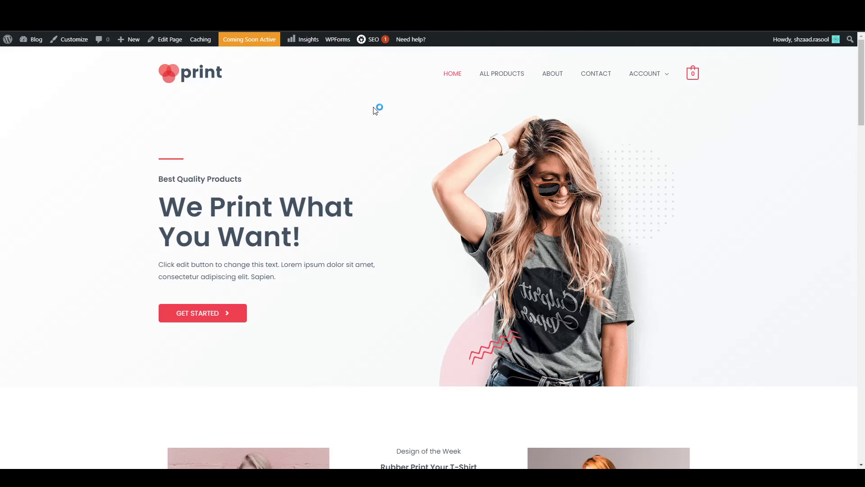
pyautogui.scroll(-12, 396, 214)
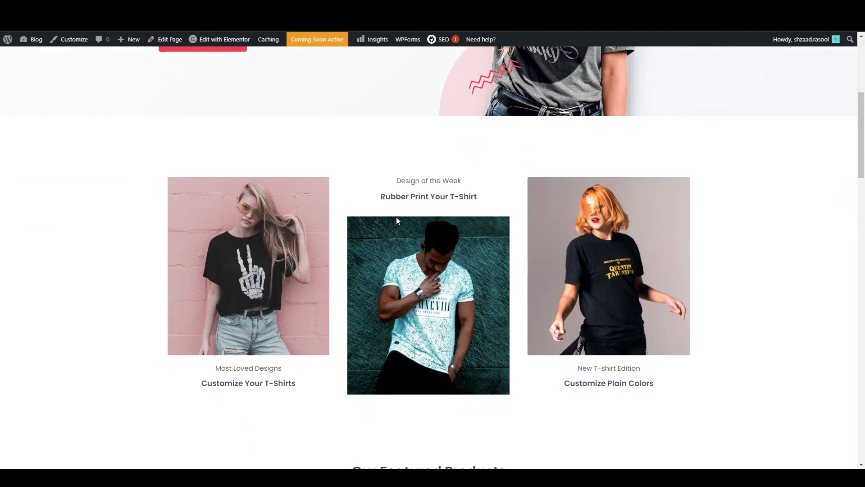
pyautogui.scroll(5, 397, 219)
pyautogui.scroll(7, 397, 221)
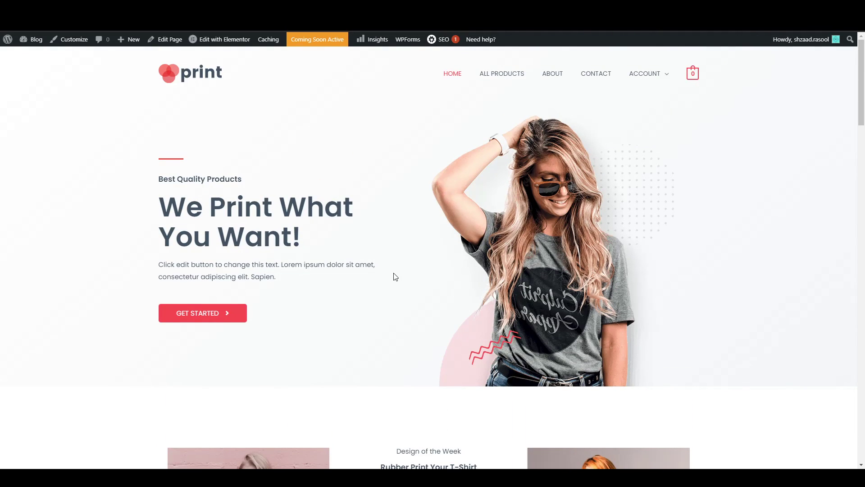
# Step: Launch the site from the Bluehost setup checklist's Launch with confidence section to remove its coming-soon mode
pyautogui.click(313, 40)
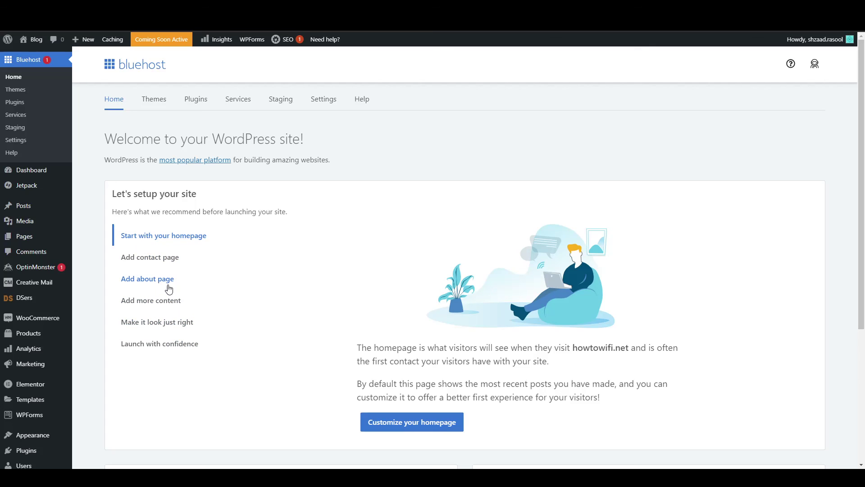
pyautogui.scroll(-2, 168, 289)
pyautogui.click(132, 255)
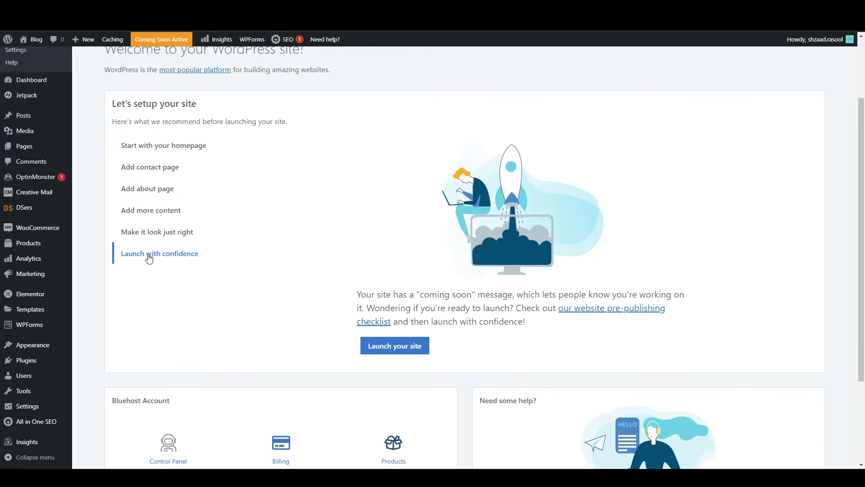
pyautogui.click(393, 352)
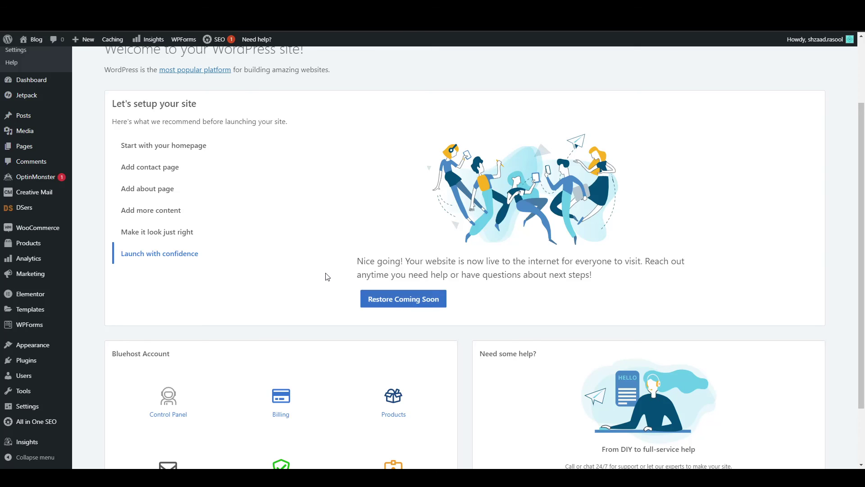
pyautogui.scroll(2, 327, 276)
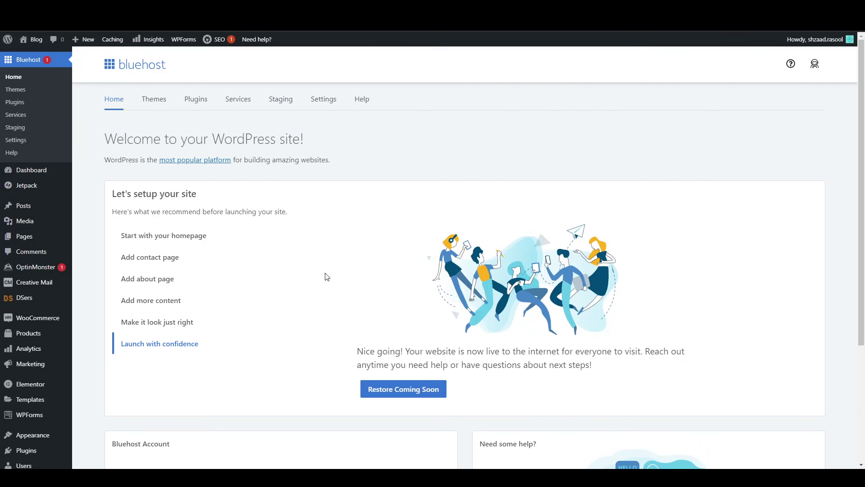